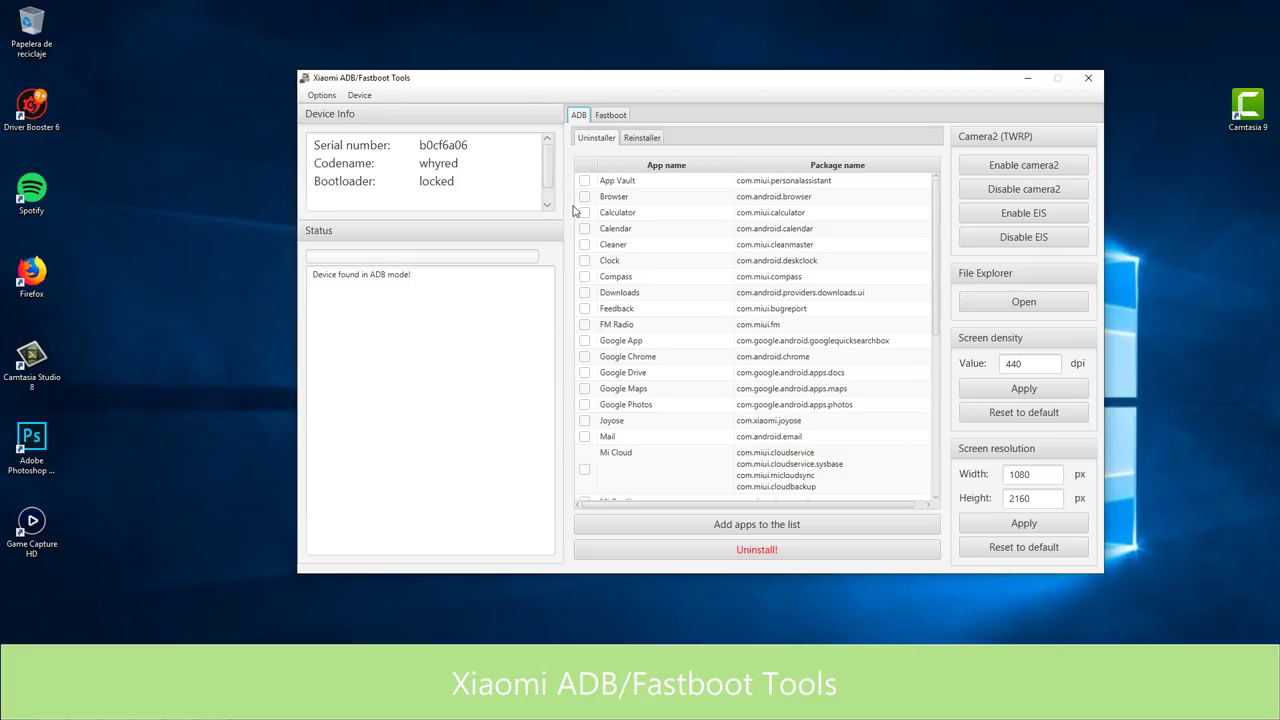
Step: Switch to Firefox and read the XiaomiADBFastbootTools README on GitHub, from the module list to the JAR download section
click(82, 707)
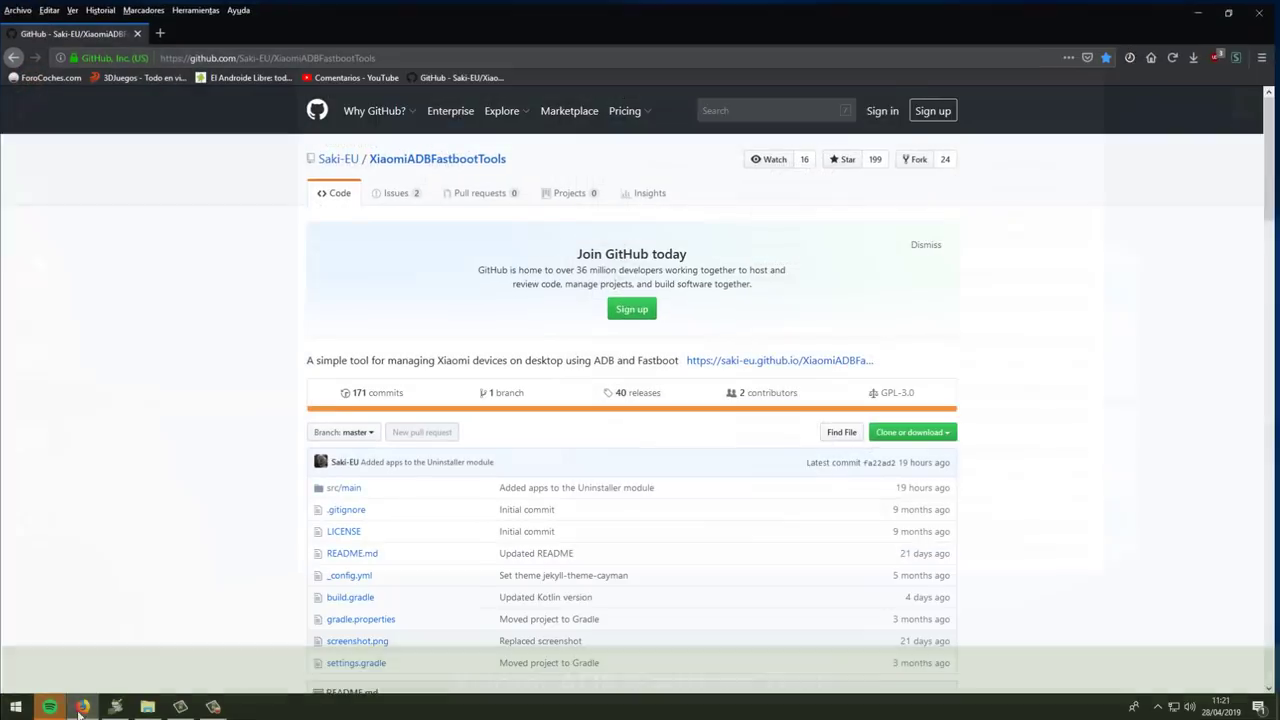
scroll(314, 330, down, 5)
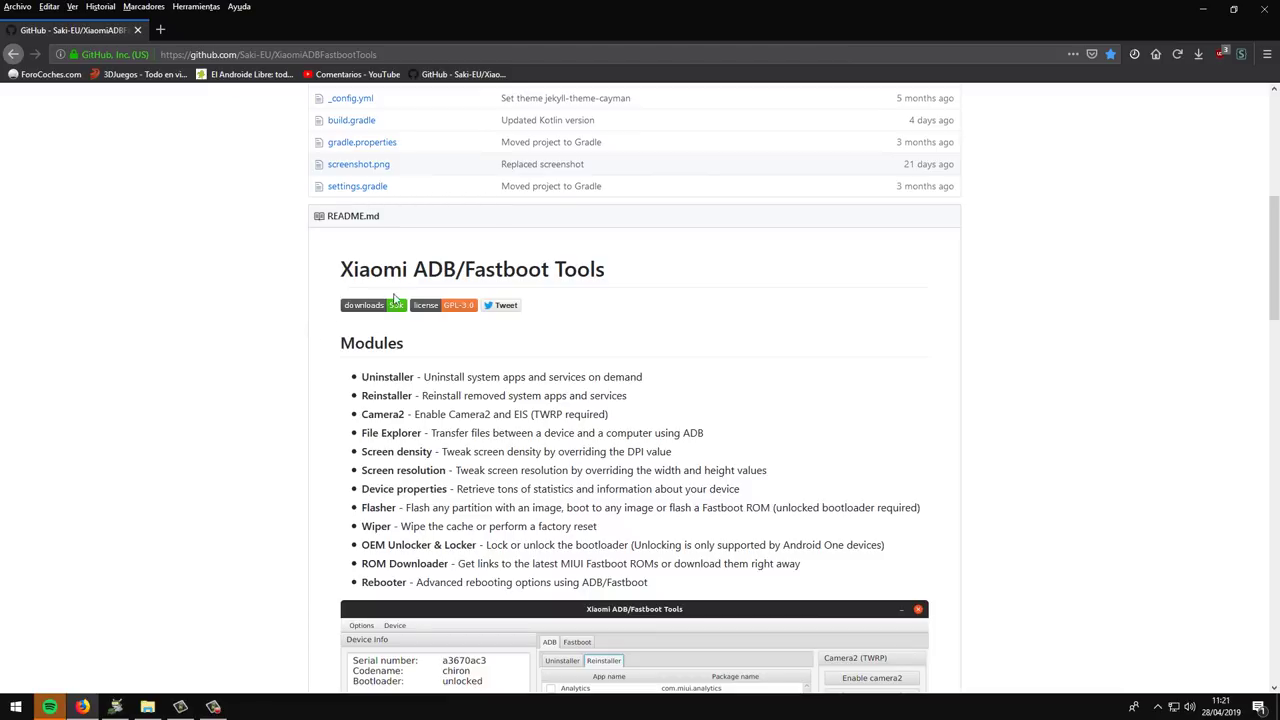
scroll(451, 354, down, 1)
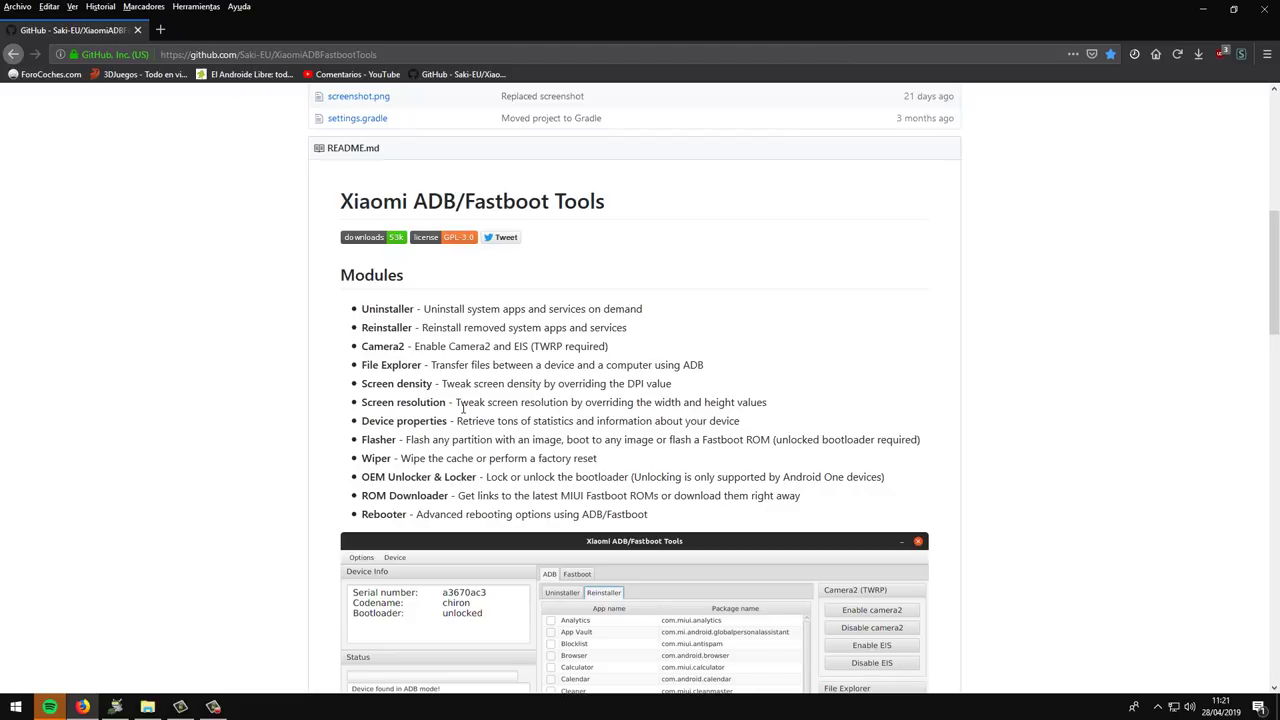
scroll(464, 480, down, 1)
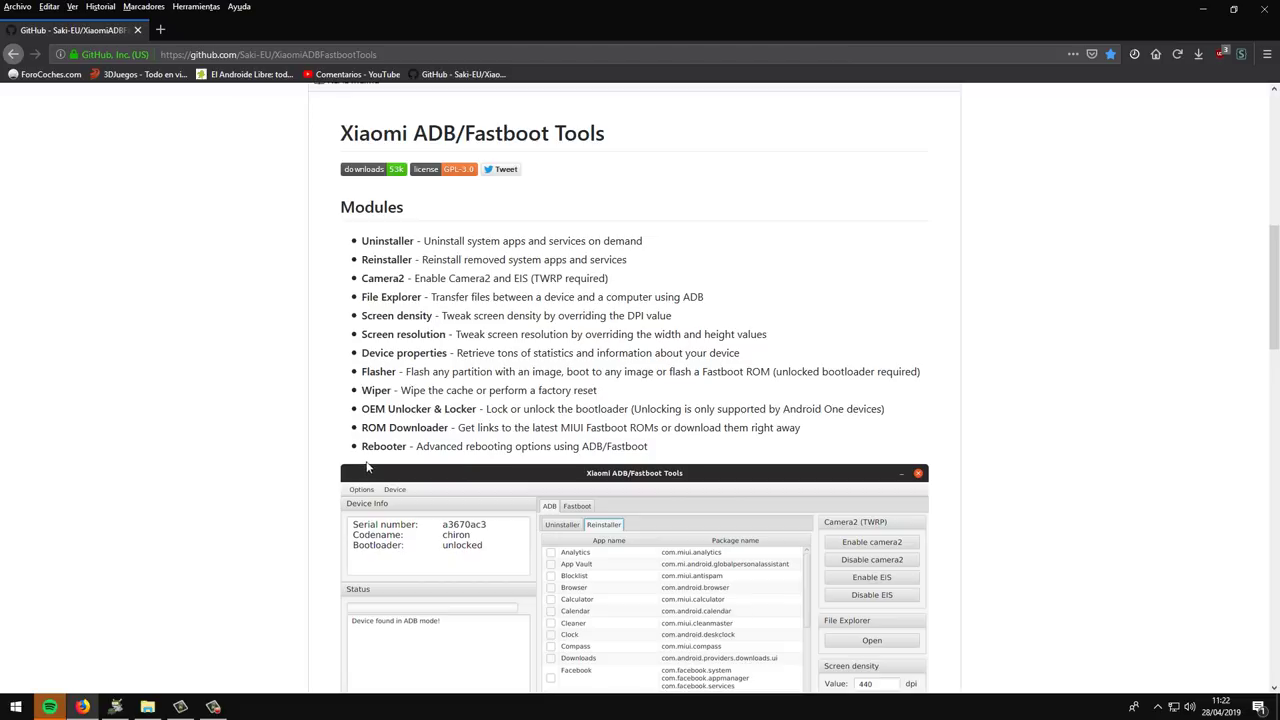
scroll(262, 513, down, 1)
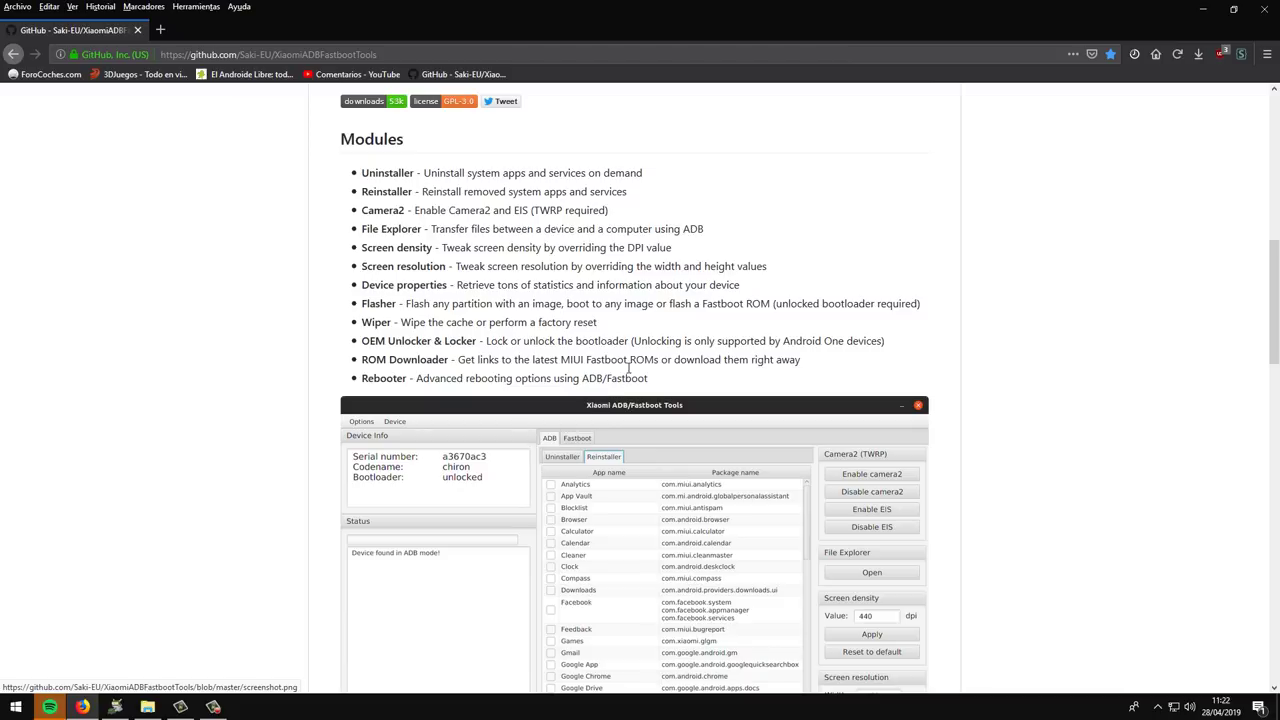
drag(634, 345, 880, 353)
click(881, 353)
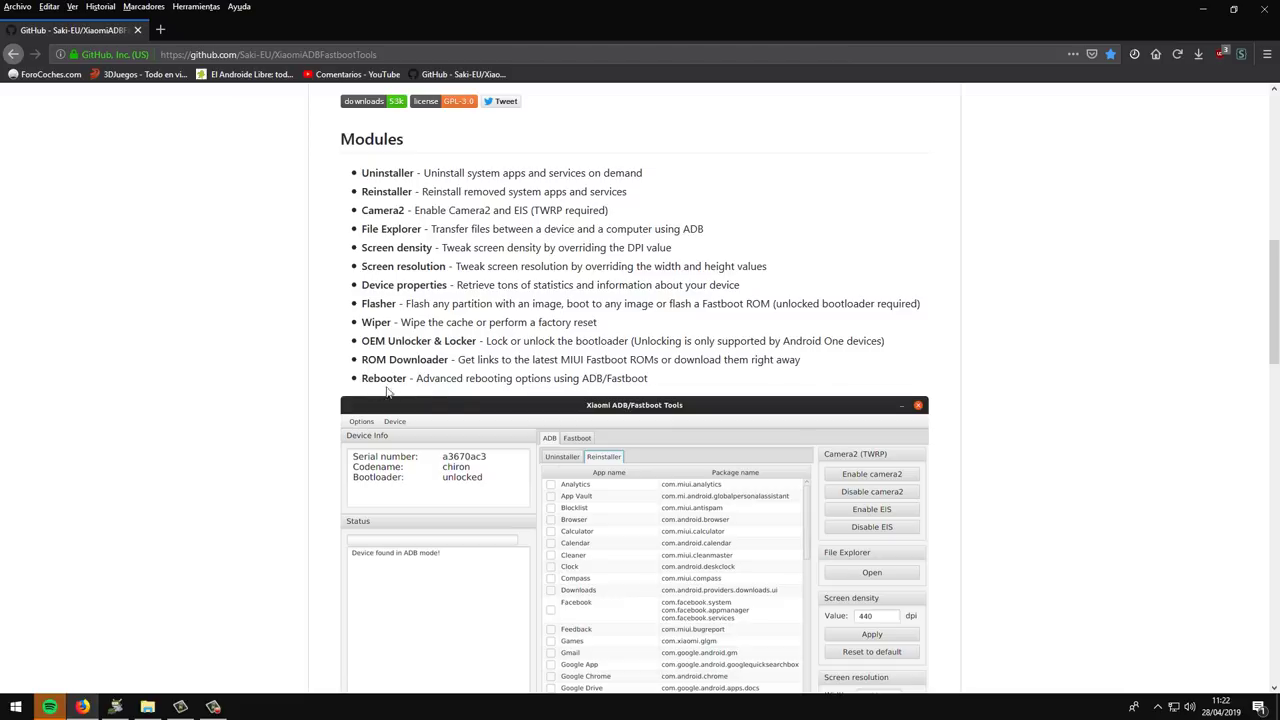
scroll(450, 430, down, 3)
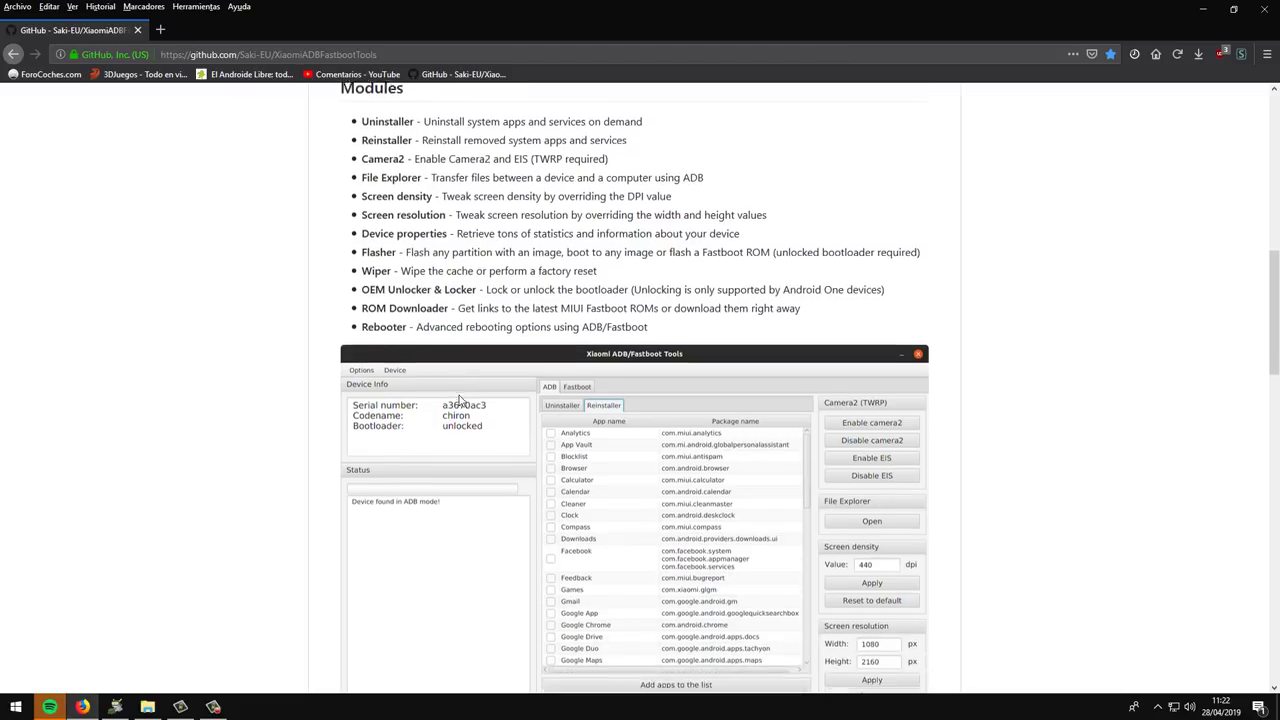
scroll(428, 481, down, 1)
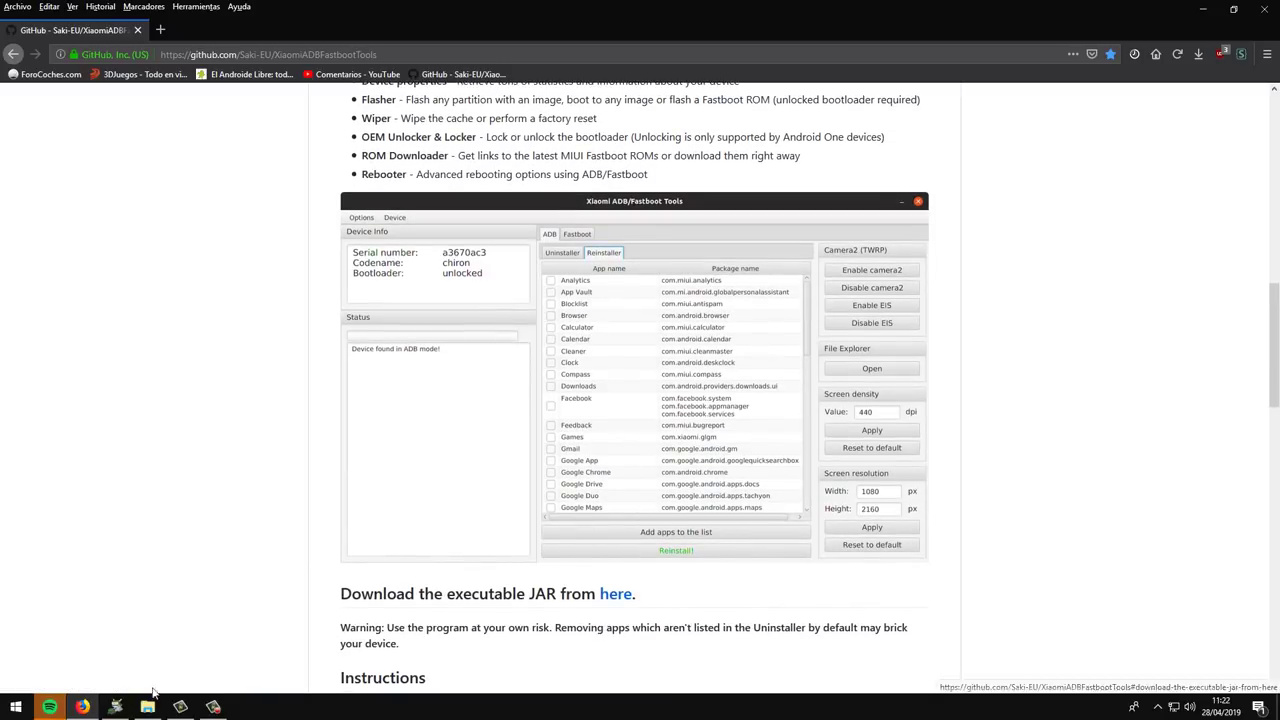
Step: Switch to Xiaomi ADB/Fastboot Tools and examine the connected device's codename, bootloader information and the available program options
click(115, 707)
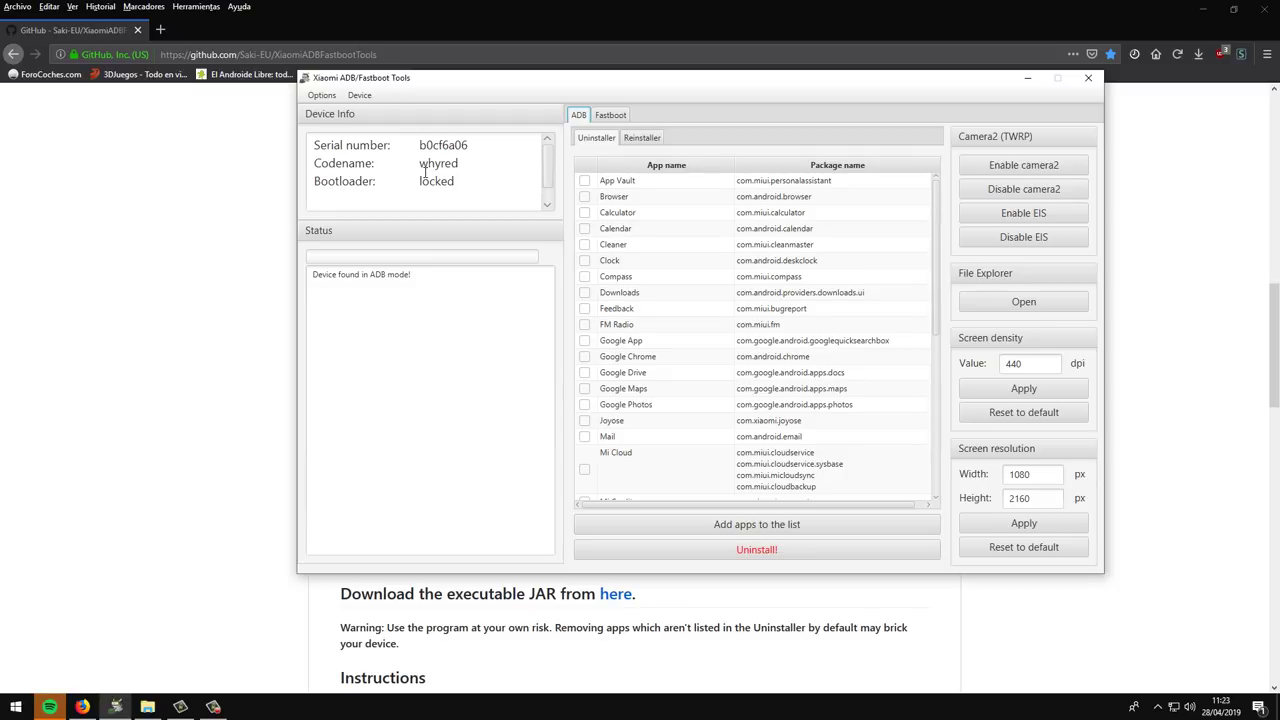
drag(421, 170, 464, 173)
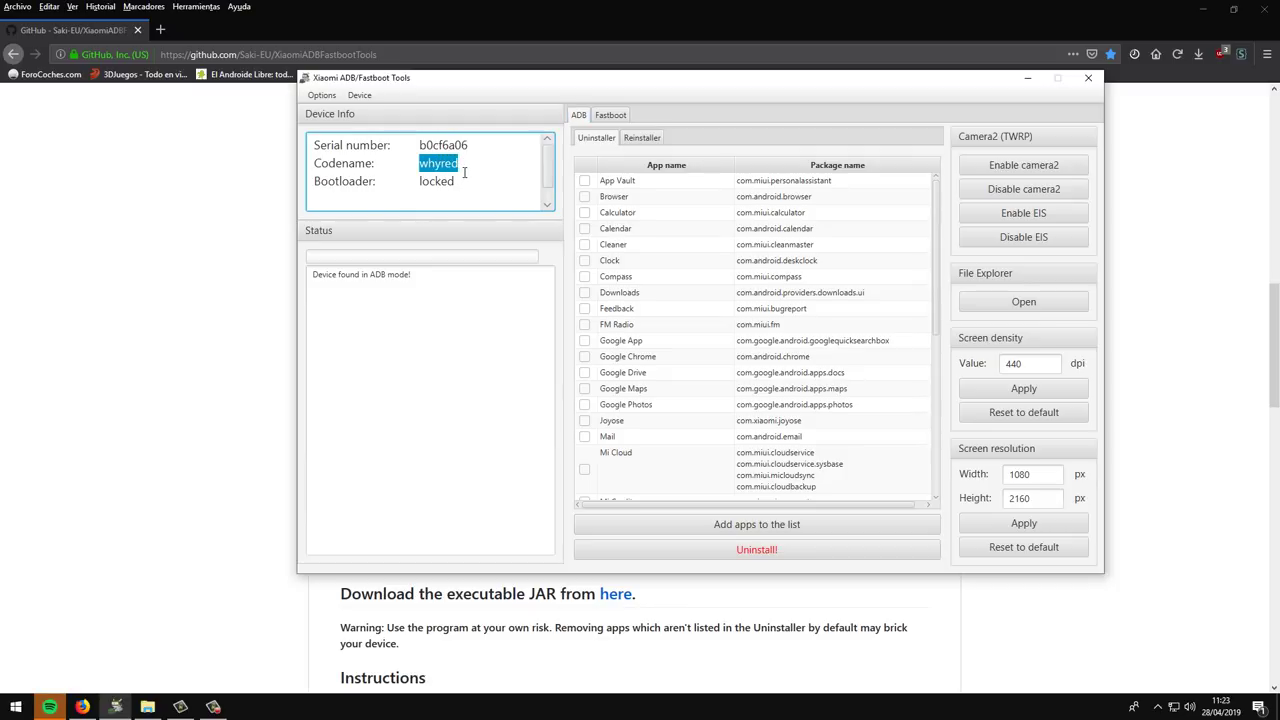
click(464, 172)
mouse_move(552, 165)
mouse_down()
mouse_move(550, 188)
mouse_move(555, 157)
mouse_up()
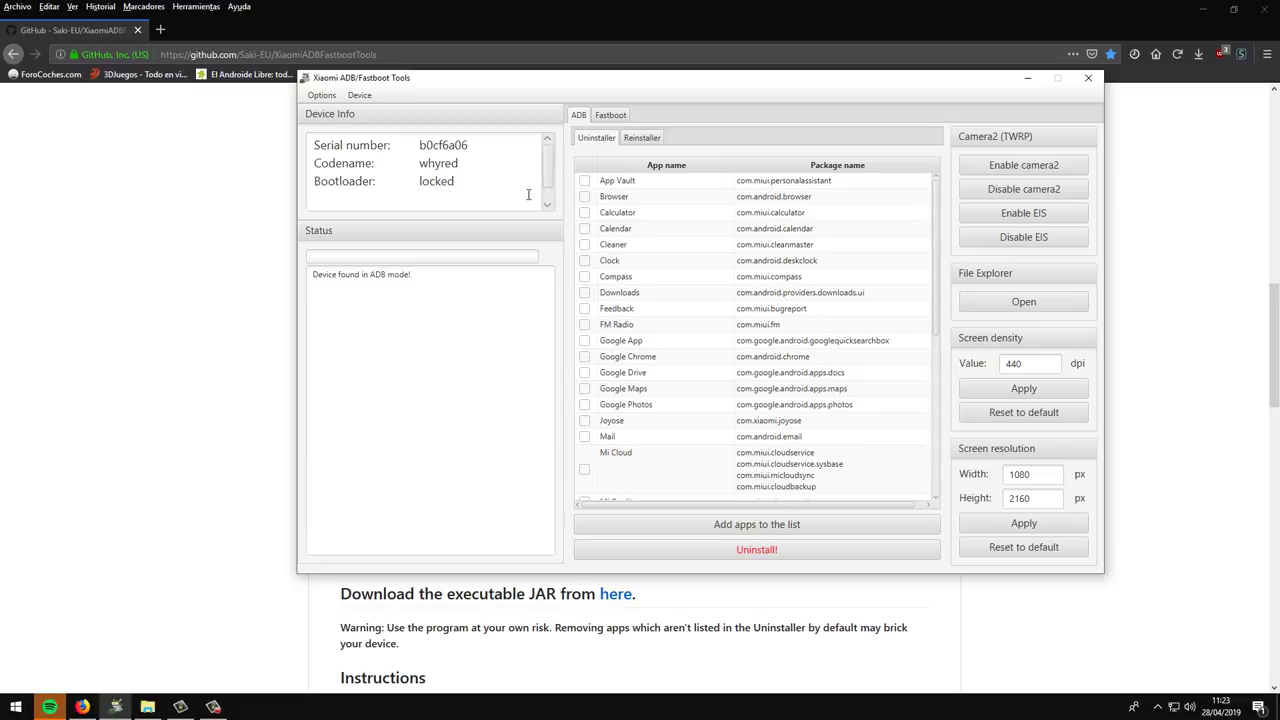
mouse_move(549, 181)
mouse_down()
mouse_move(550, 196)
mouse_move(555, 170)
mouse_up()
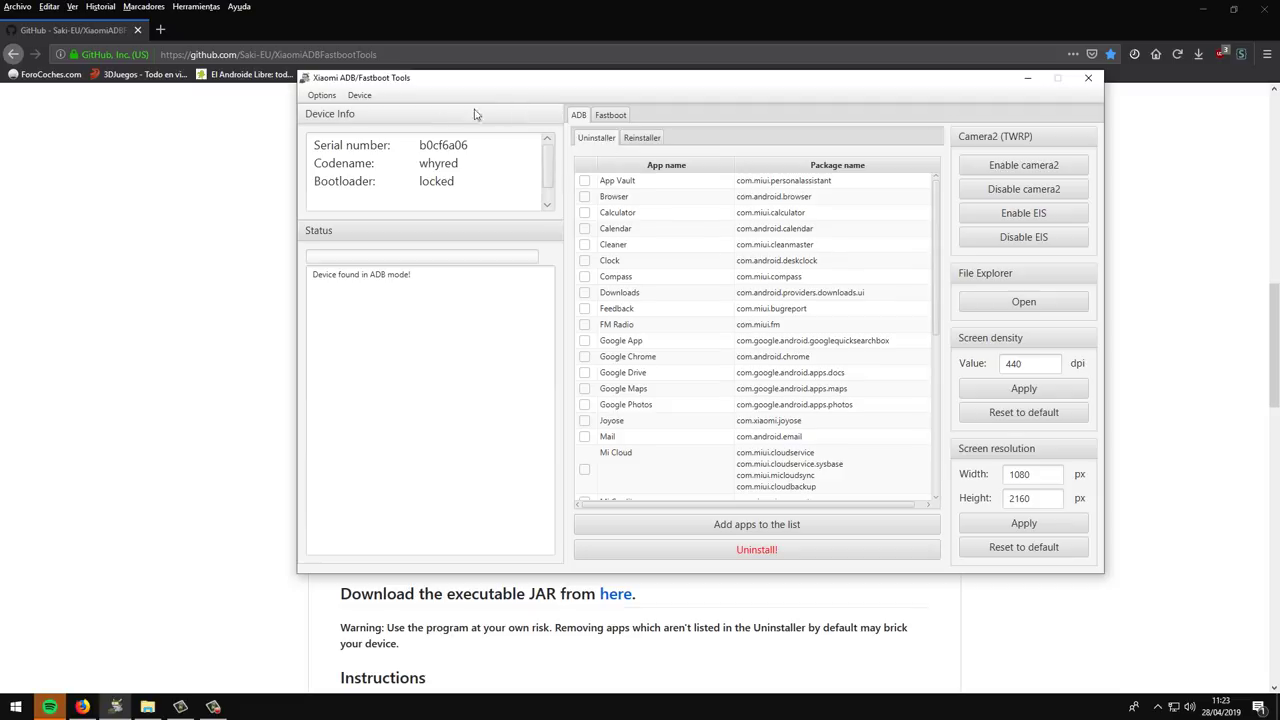
click(324, 97)
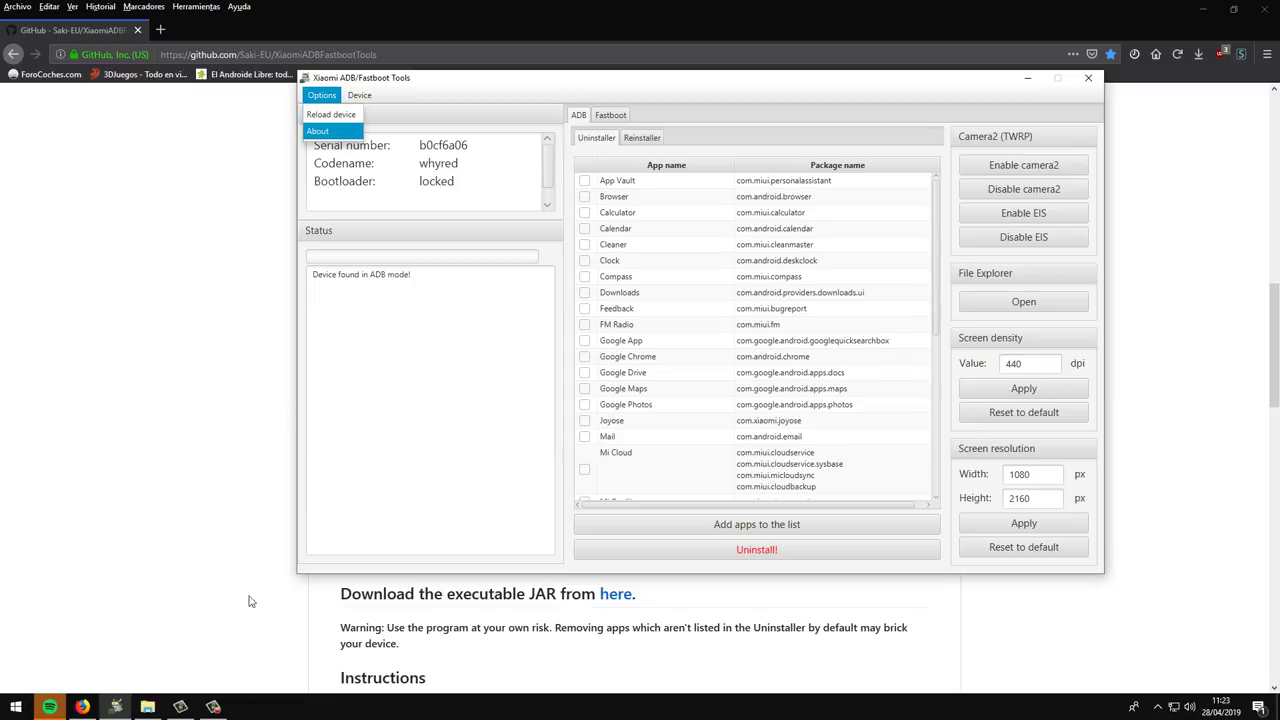
Step: Switch to the Windows file manager, examine the files in the C:\adb folder, and minimize its window
click(147, 706)
drag(586, 356, 460, 268)
click(468, 369)
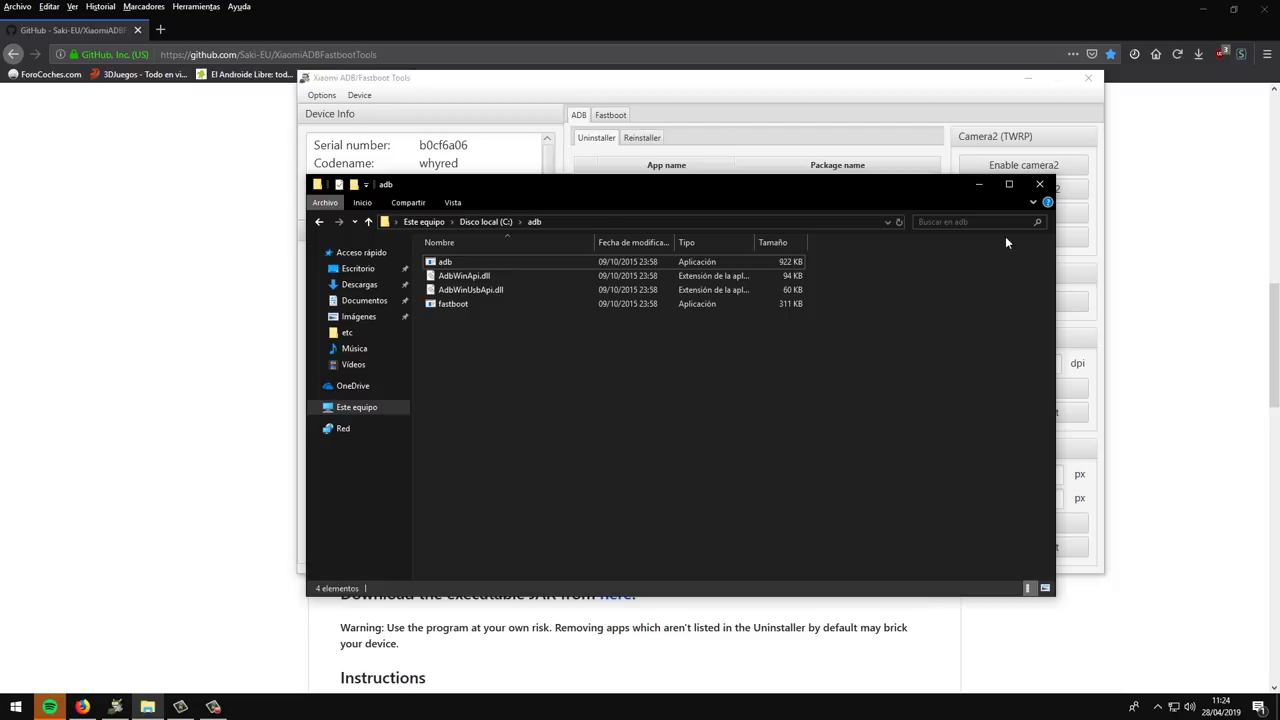
click(984, 188)
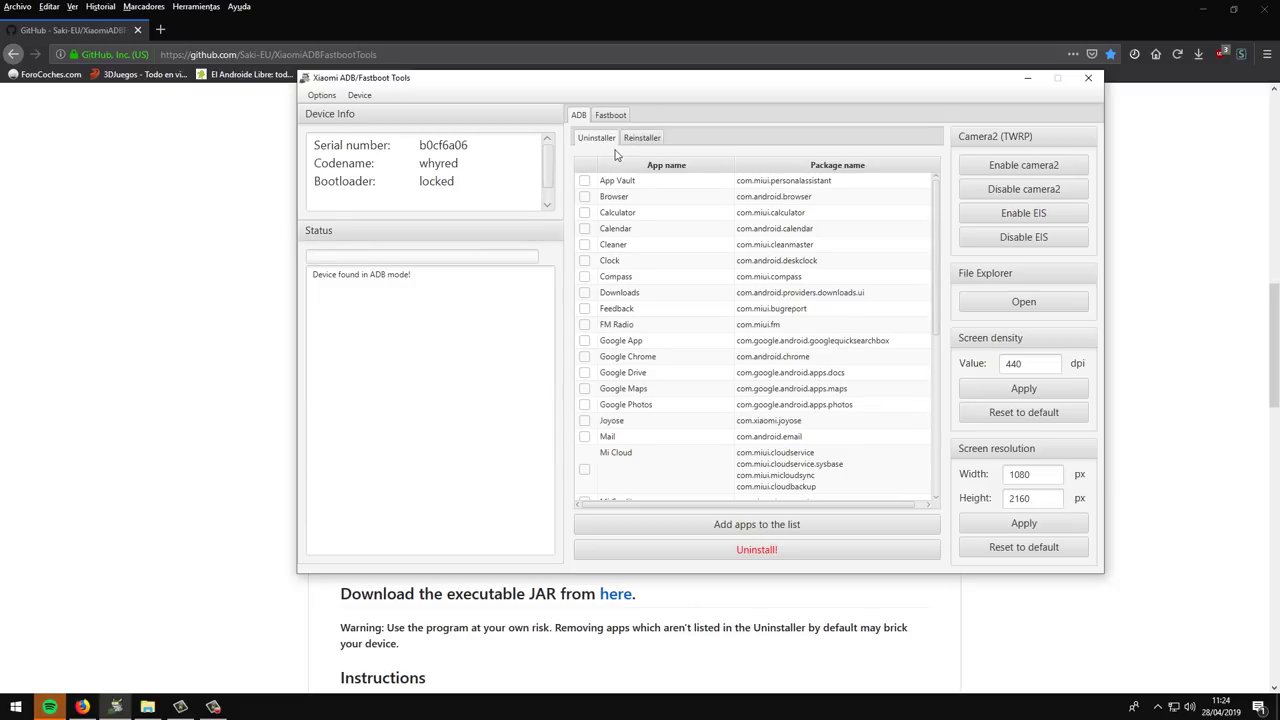
Step: Mark the Calendar app for removal in the Uninstaller list and clear the mark again
scroll(650, 250, down, 5)
scroll(651, 272, up, 5)
click(585, 229)
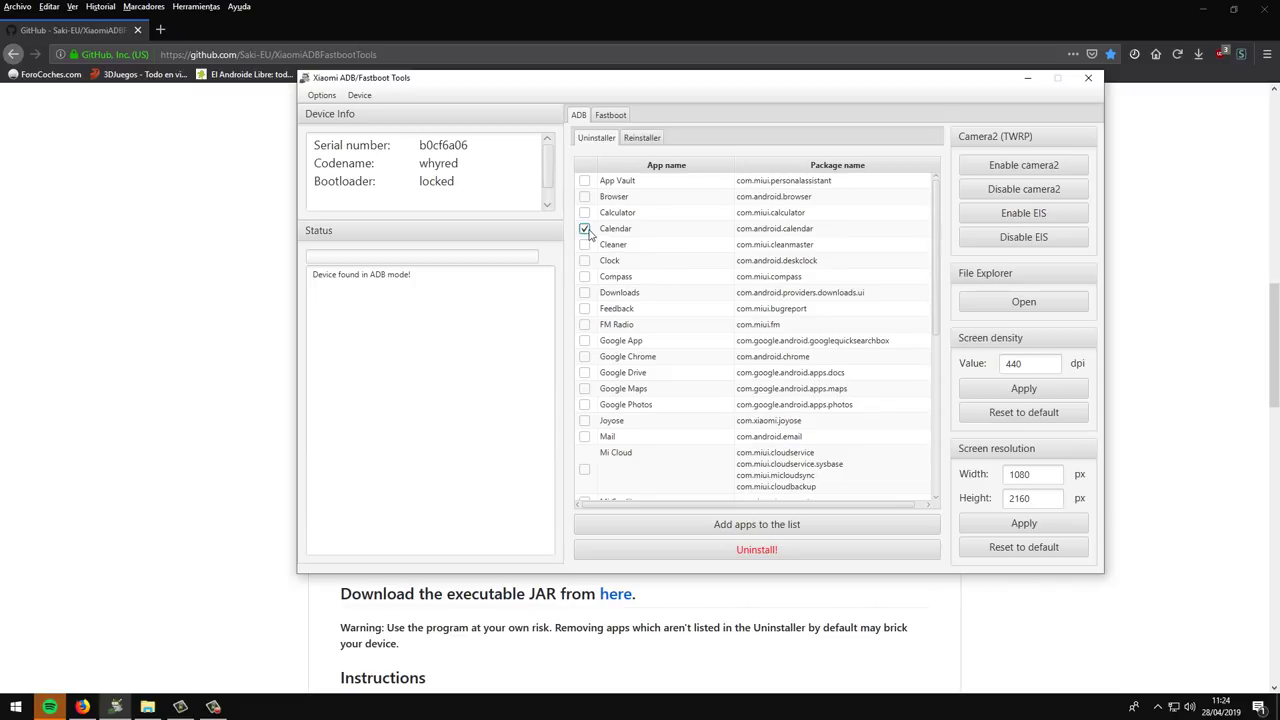
click(779, 550)
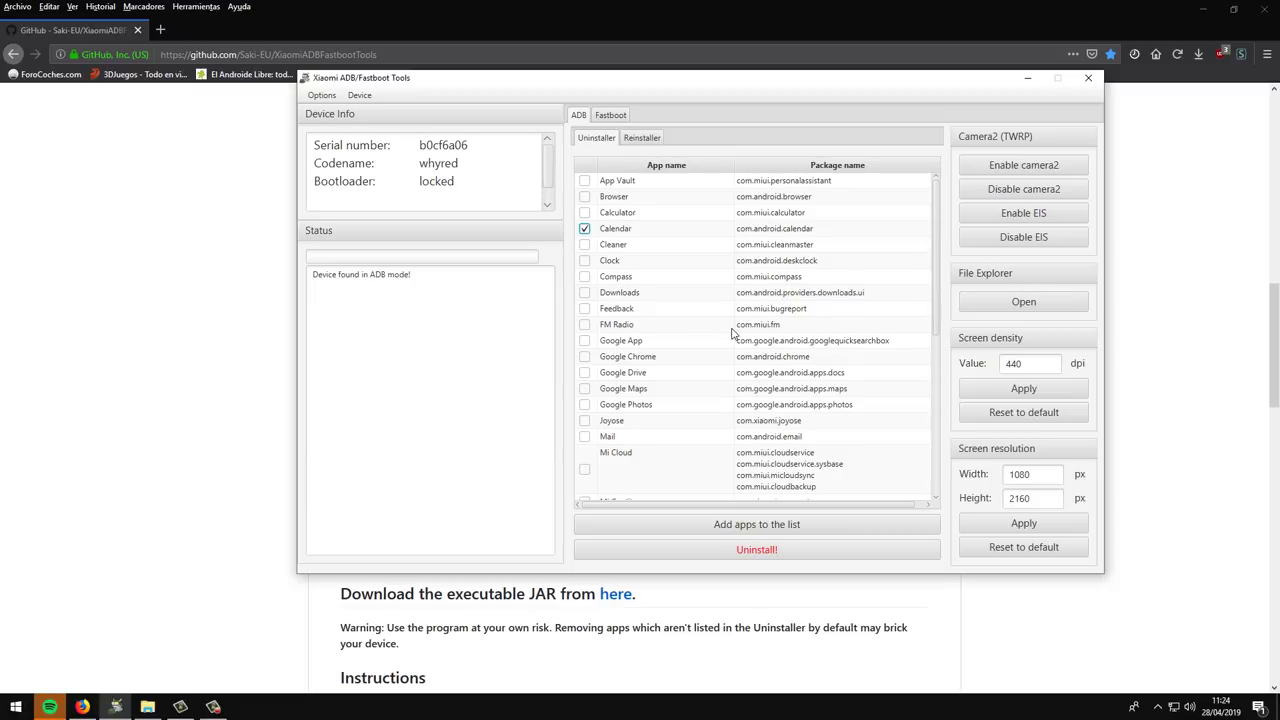
click(585, 230)
click(585, 261)
Step: Check the Reinstaller list, and return to the Uninstaller to review its full list of apps
click(642, 141)
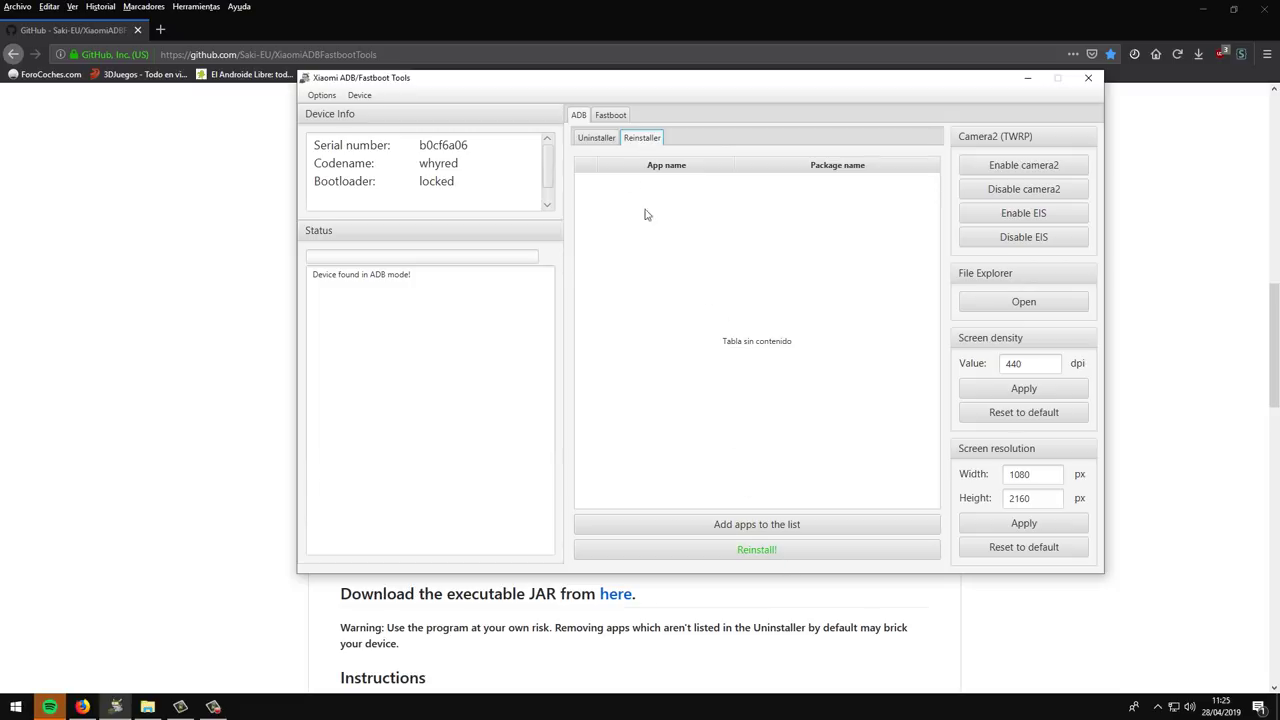
click(590, 142)
scroll(664, 300, down, 6)
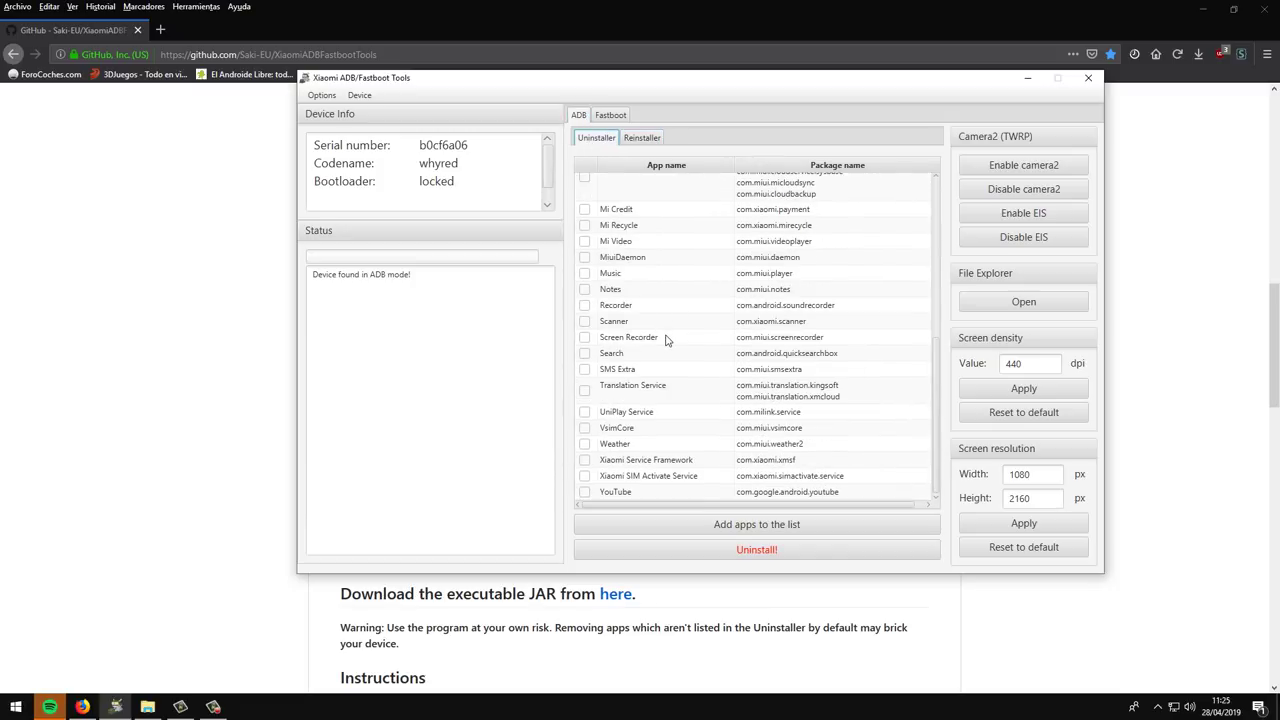
scroll(667, 341, up, 5)
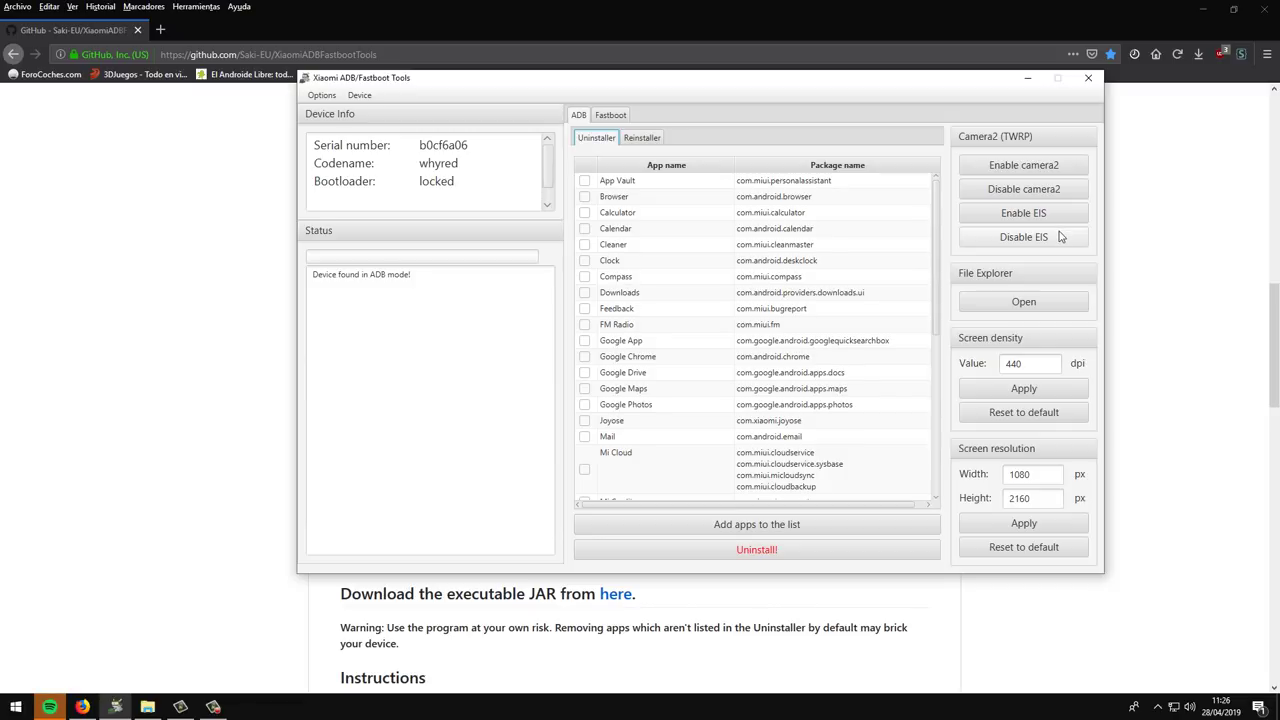
Step: Open the device File Explorer and look through the folders in the root directory
click(1018, 302)
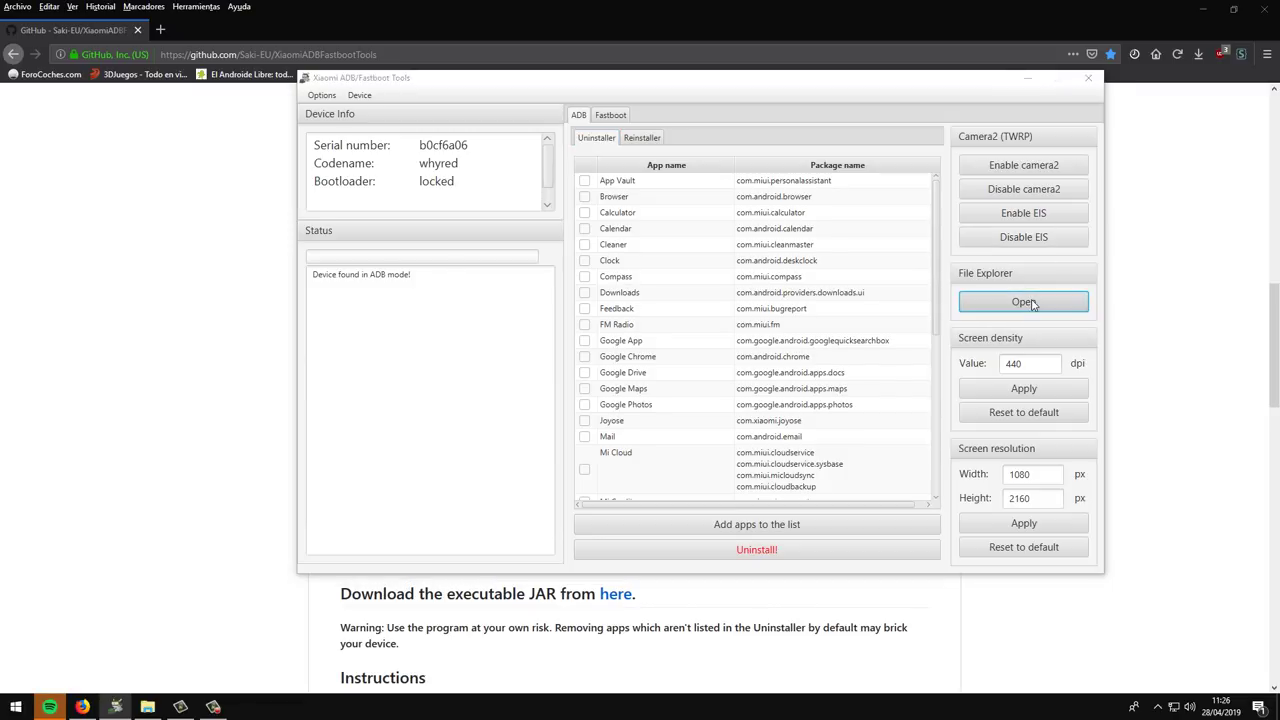
scroll(600, 268, down, 1)
scroll(600, 268, down, 5)
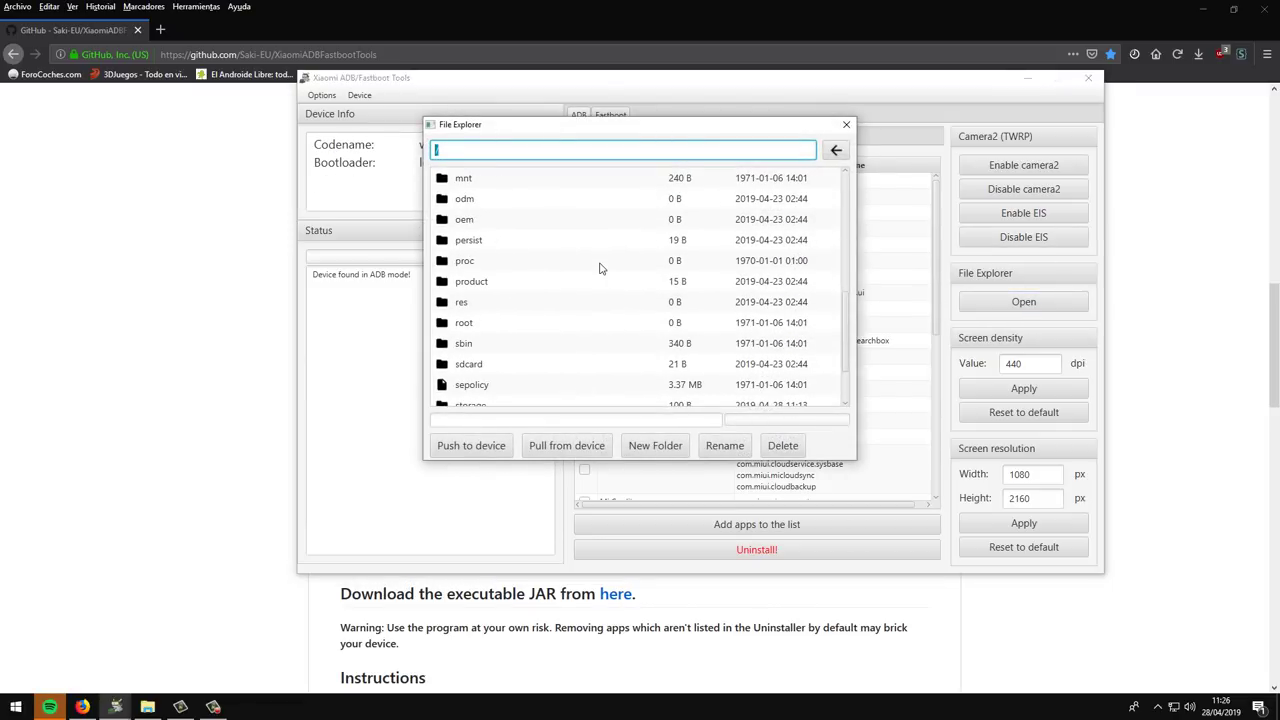
scroll(600, 268, up, 8)
scroll(600, 268, up, 1)
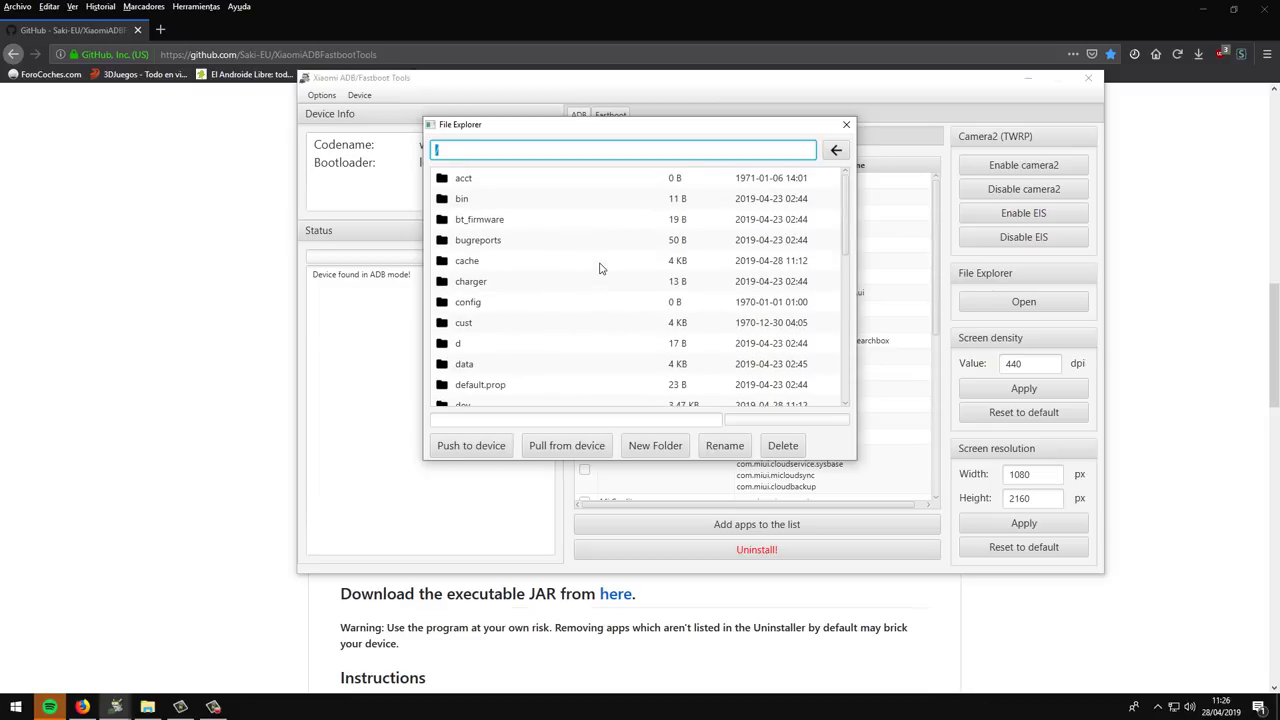
scroll(600, 268, down, 7)
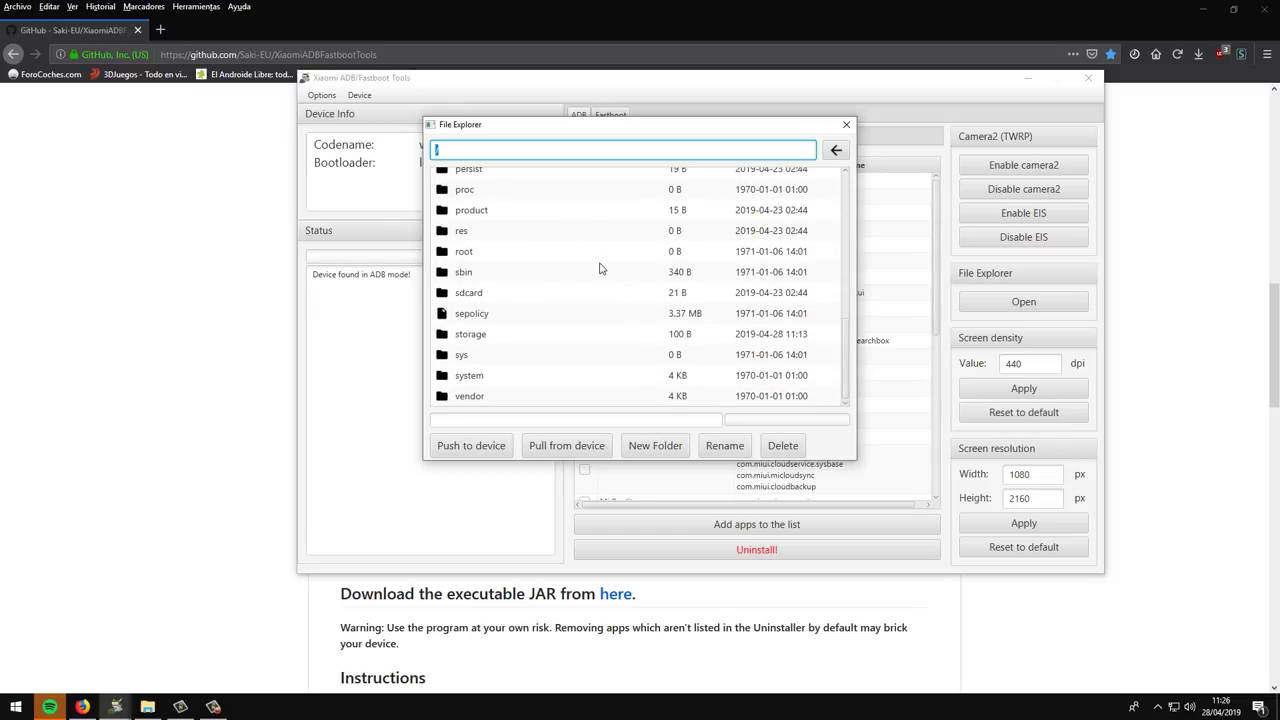
scroll(514, 275, up, 7)
scroll(514, 275, down, 4)
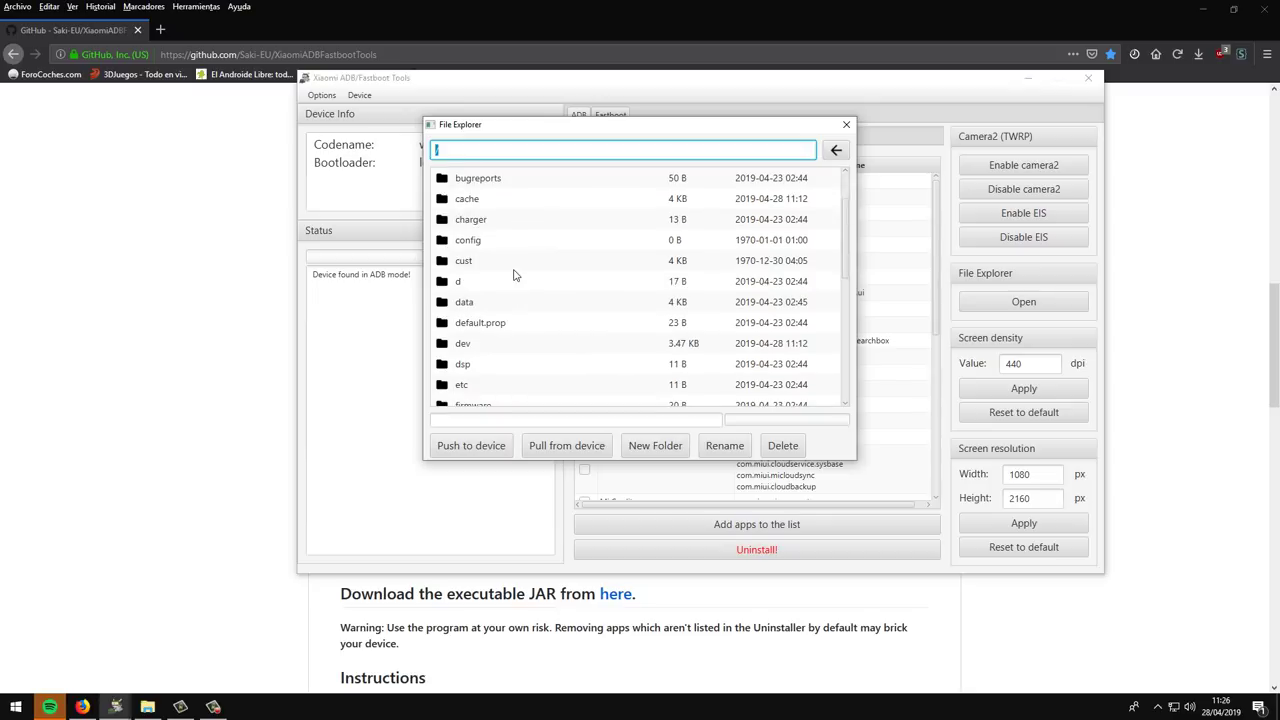
scroll(514, 275, down, 3)
scroll(498, 287, down, 3)
Step: Open the device's system folder and examine the files and subfolders it contains
double_click(480, 390)
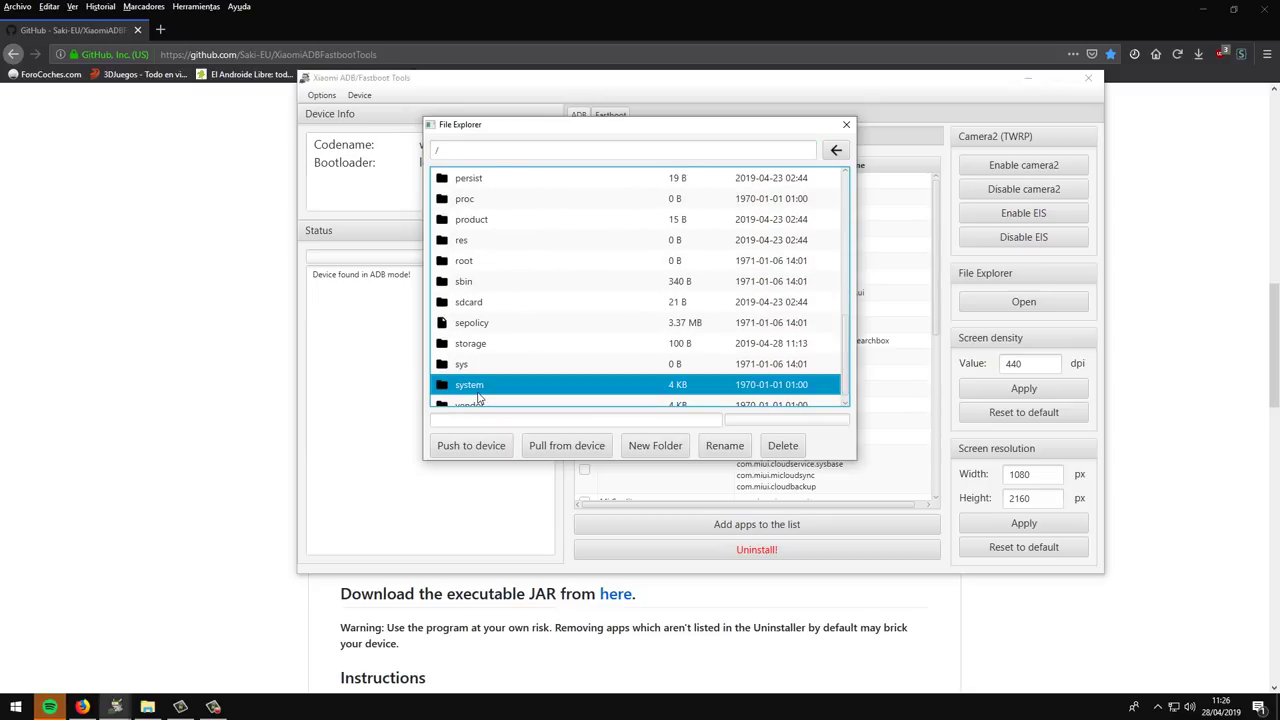
scroll(508, 305, up, 3)
scroll(508, 285, down, 3)
scroll(508, 285, up, 3)
scroll(508, 285, down, 3)
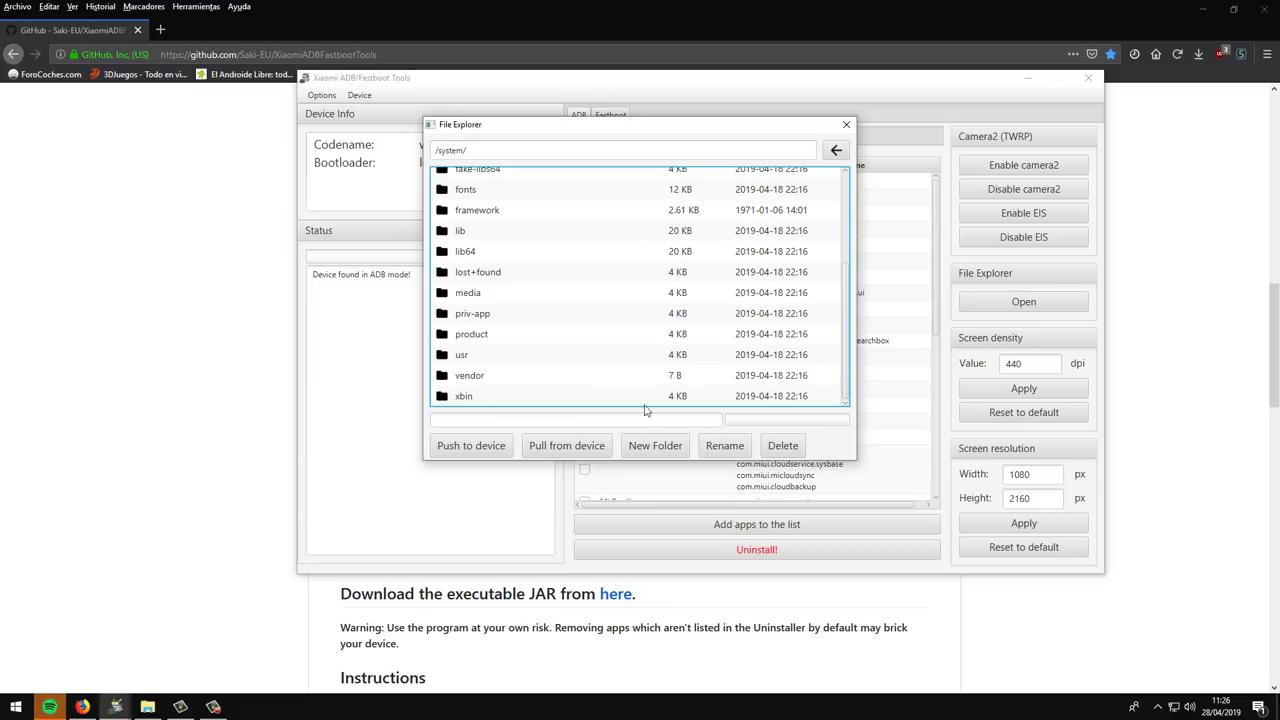
scroll(474, 338, up, 3)
scroll(480, 263, down, 3)
scroll(480, 305, up, 3)
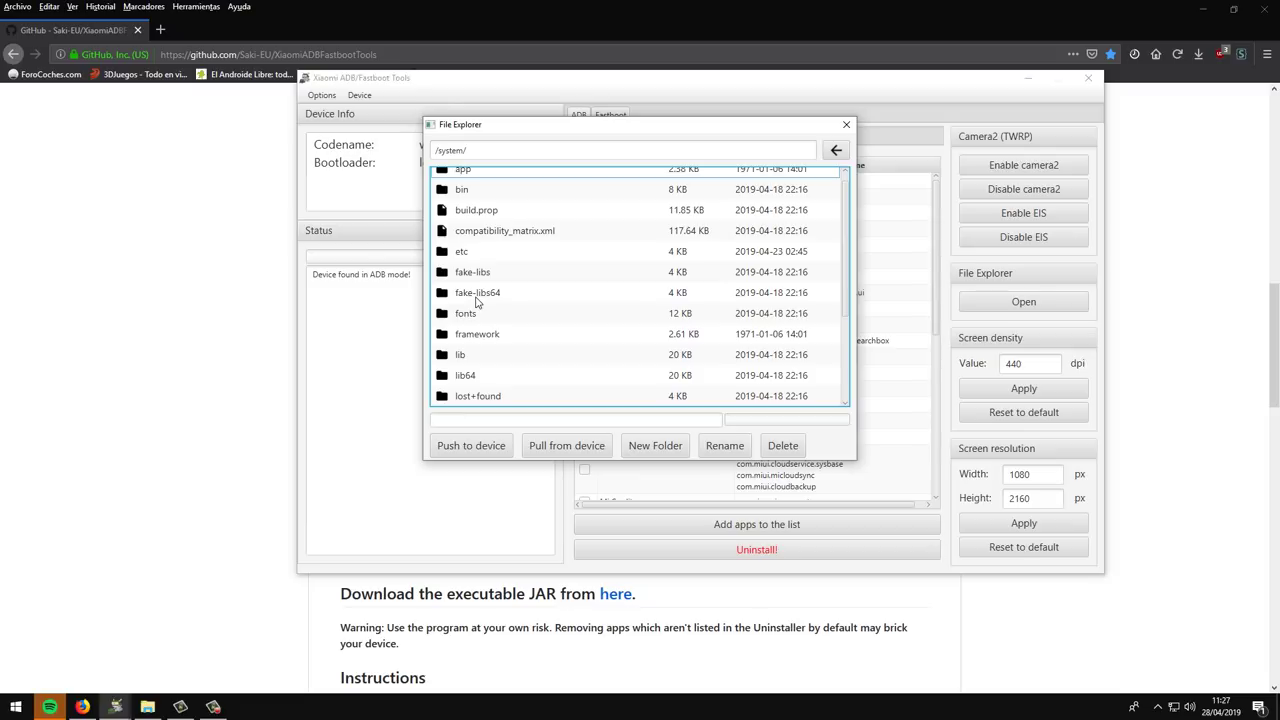
scroll(477, 302, down, 3)
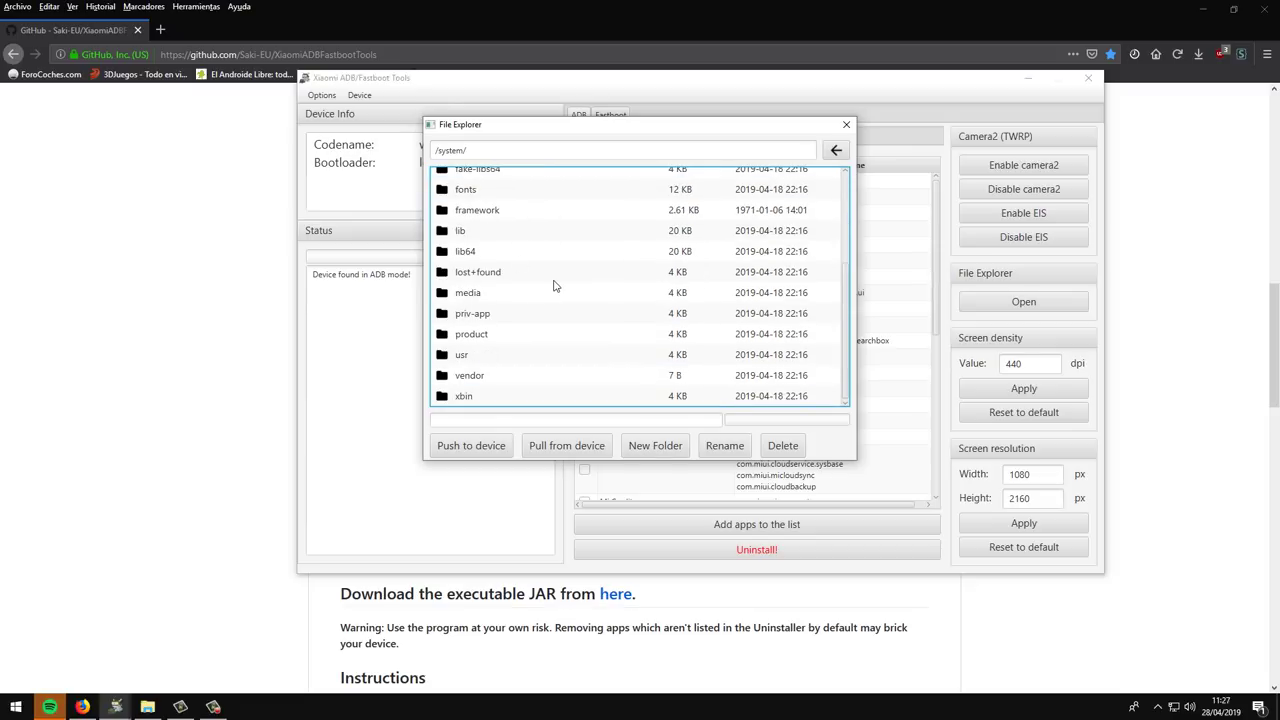
scroll(476, 292, up, 2)
scroll(476, 292, up, 3)
scroll(476, 292, down, 5)
Step: Return to the root directory and open the sdcard folder to find the ROM files
click(834, 150)
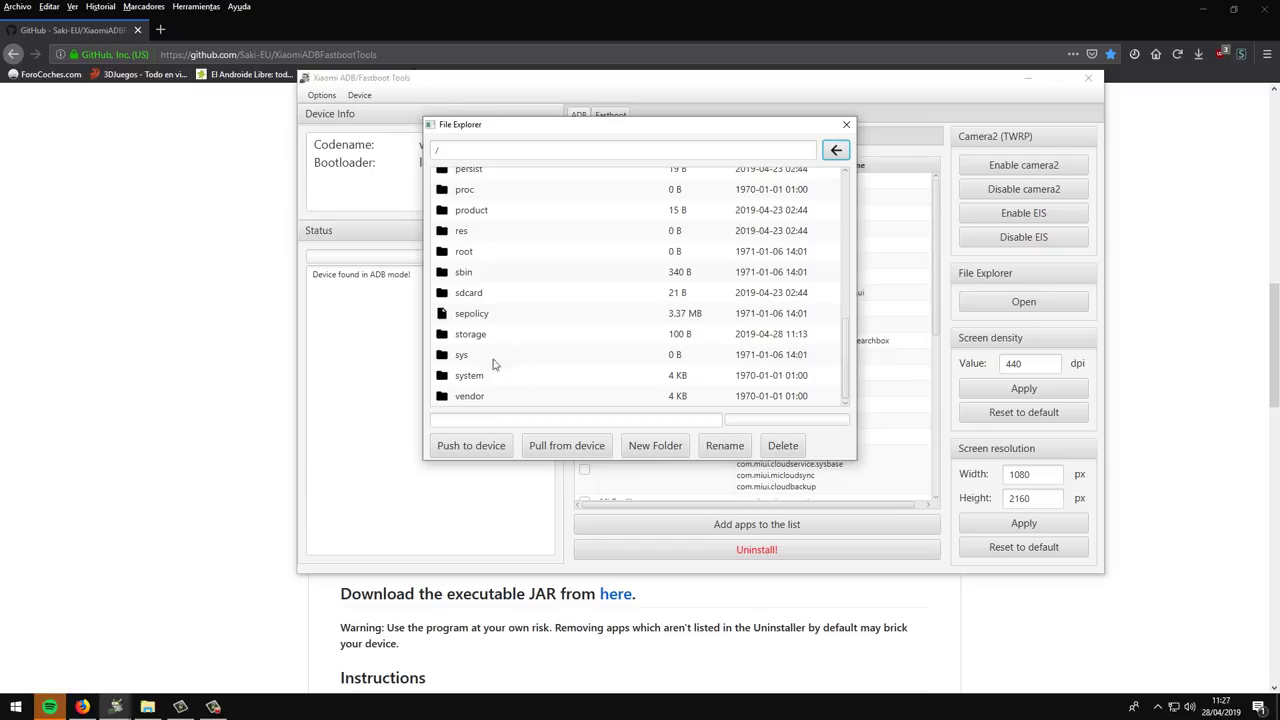
double_click(476, 292)
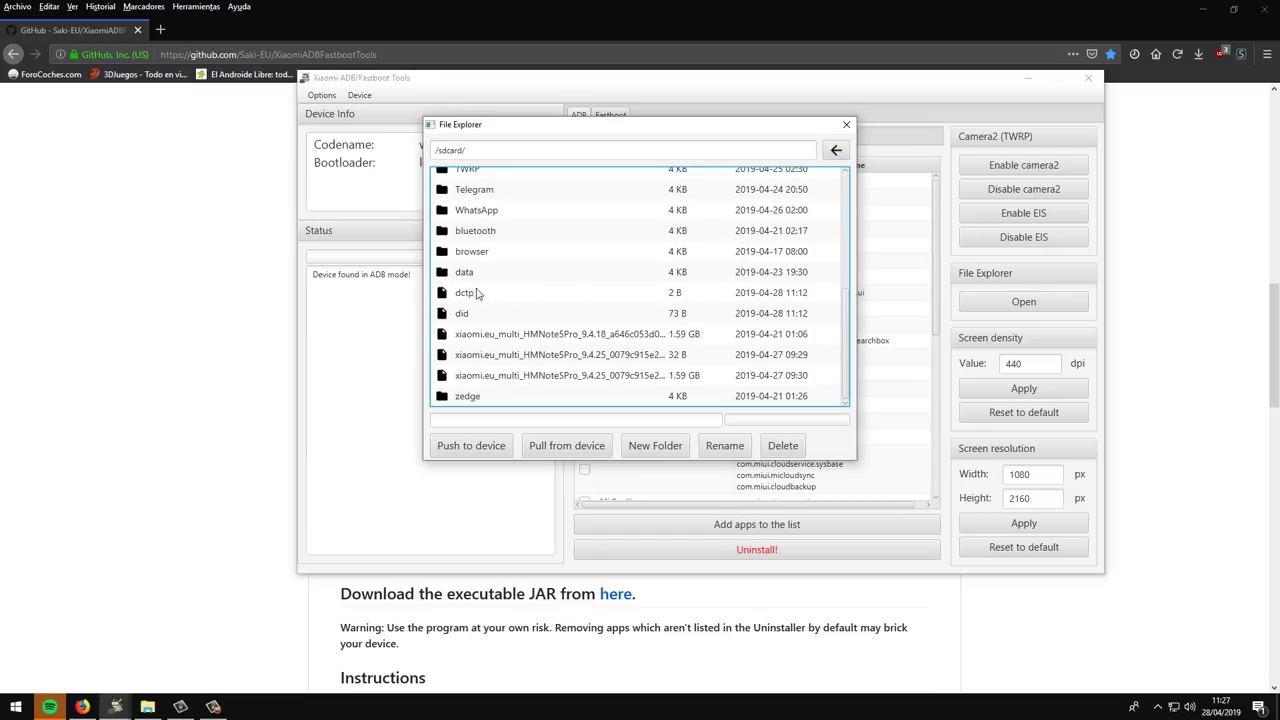
scroll(521, 312, up, 5)
scroll(505, 302, down, 3)
scroll(505, 302, down, 2)
Step: Delete the three xiaomi.eu_multi_HMNote5Pro files, versions 9.4.18 and 9.4.25, from the sdcard folder
drag(575, 340, 577, 379)
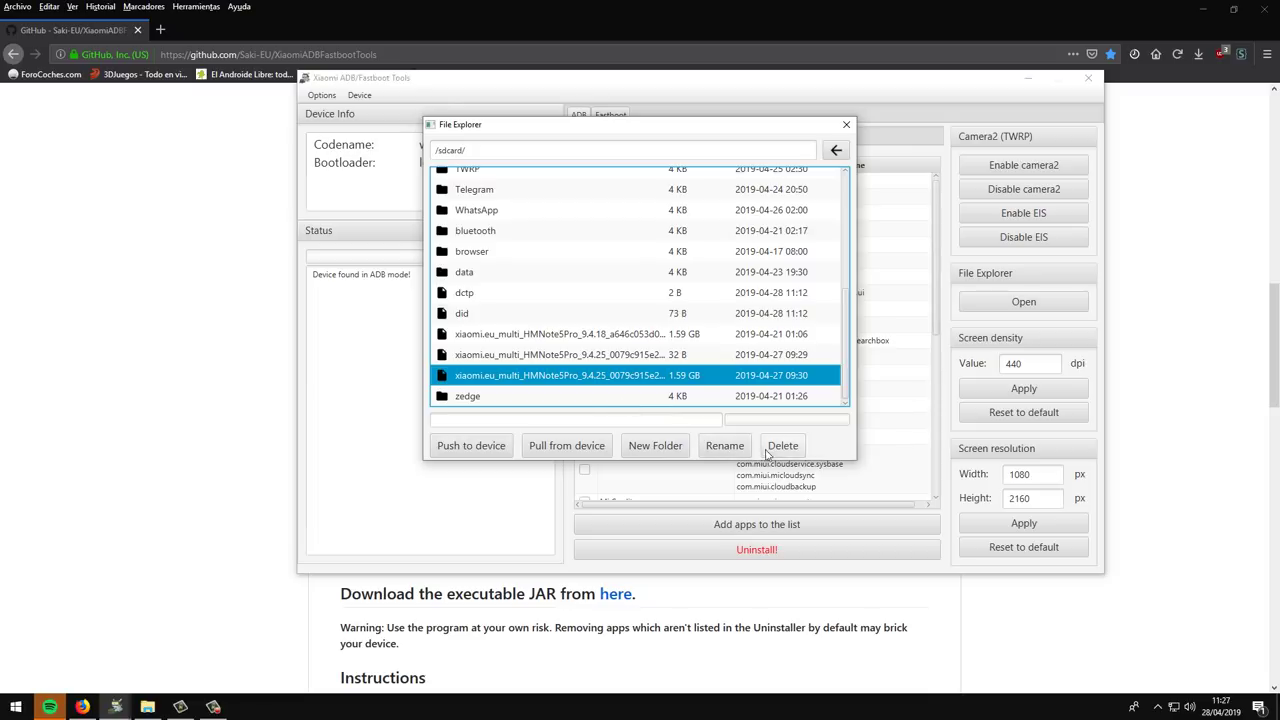
click(501, 341)
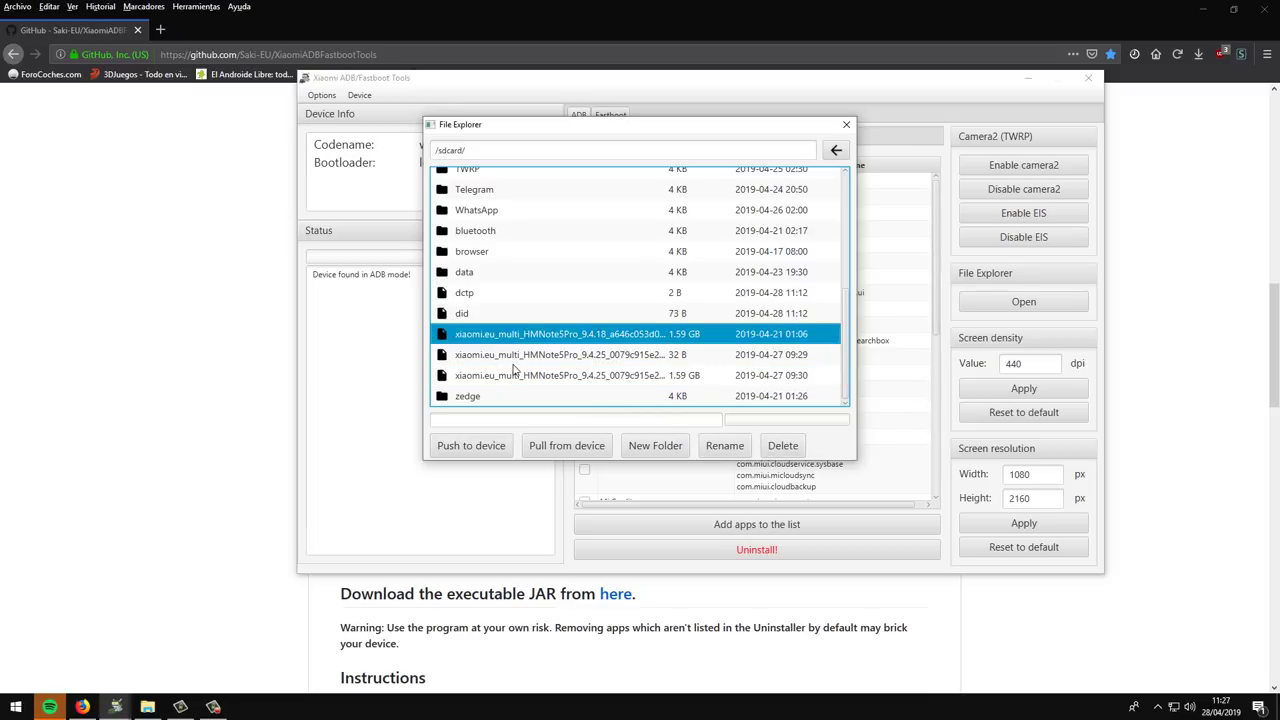
ctrl+click(513, 361)
ctrl+click(520, 377)
click(783, 446)
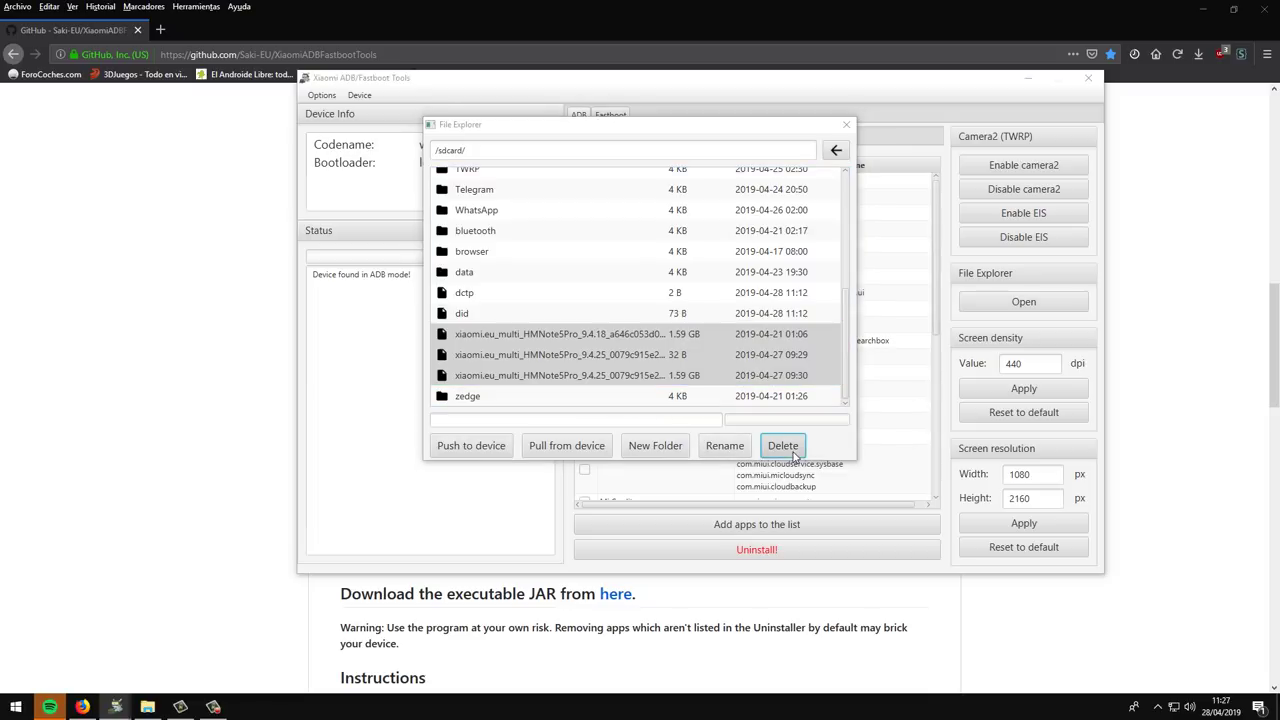
click(612, 294)
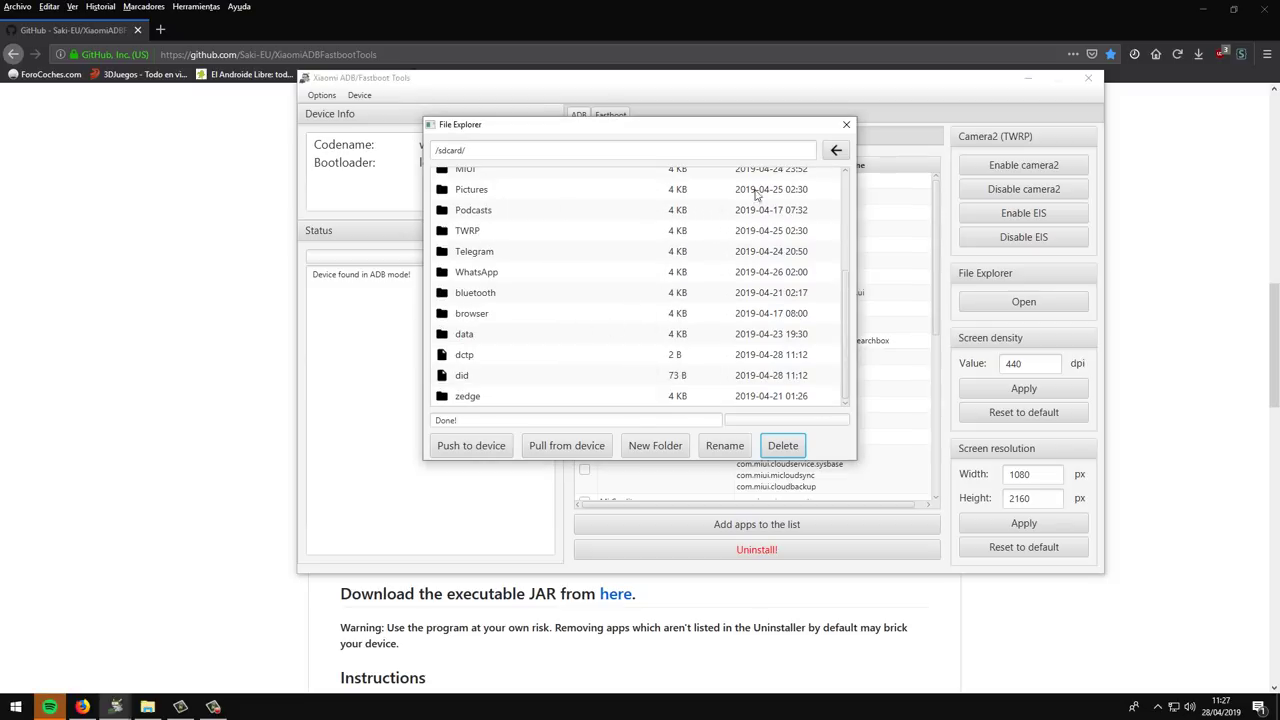
Step: Close the File Explorer and review the screen density value and the device reboot and properties options
click(840, 127)
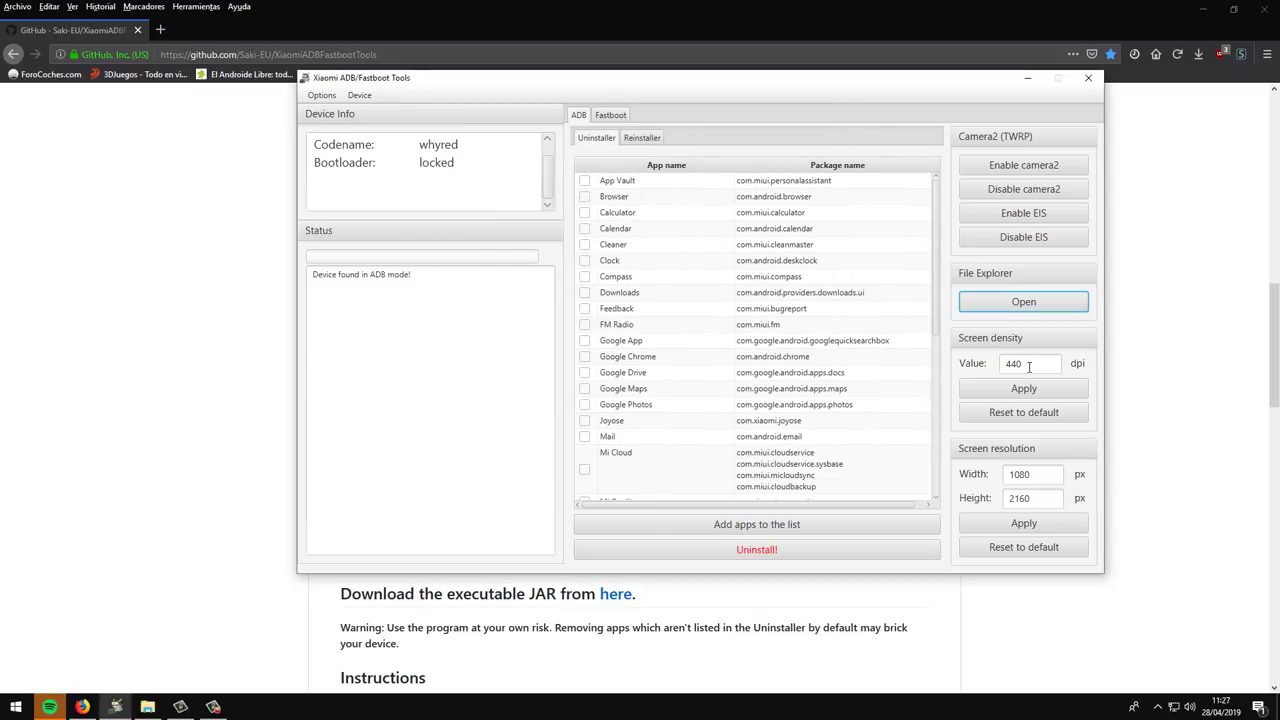
drag(1048, 366, 981, 369)
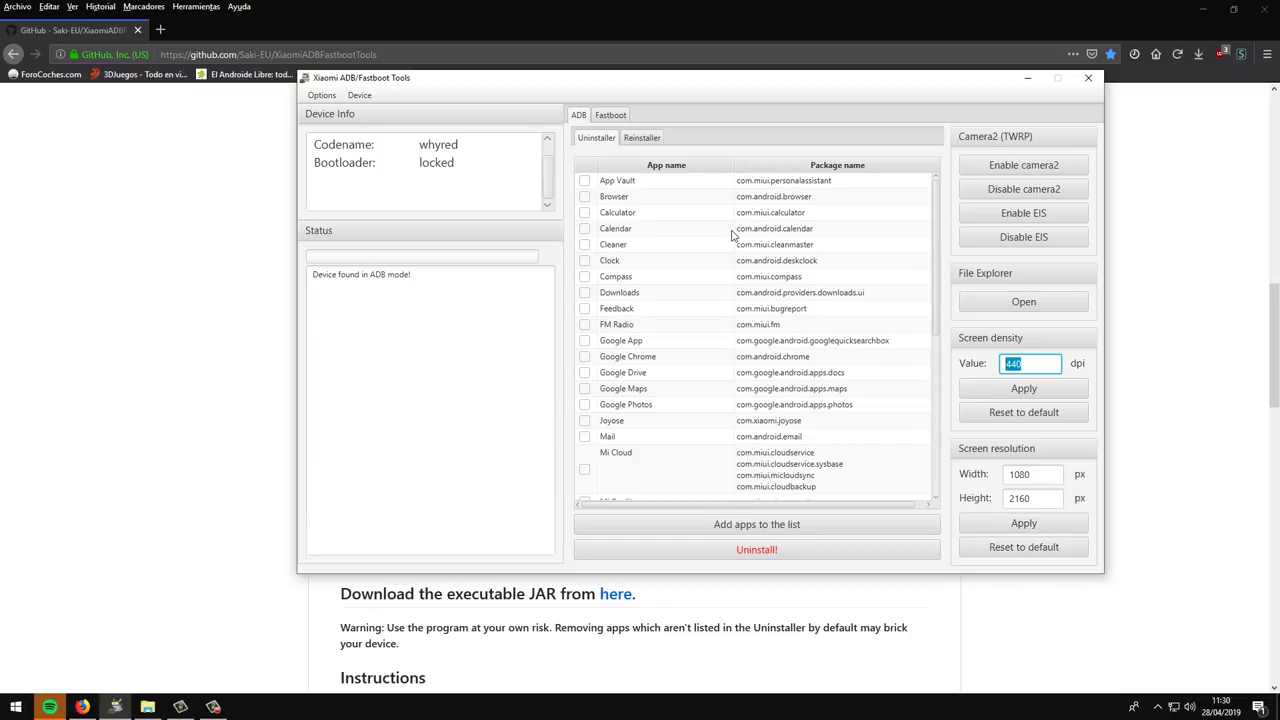
click(359, 95)
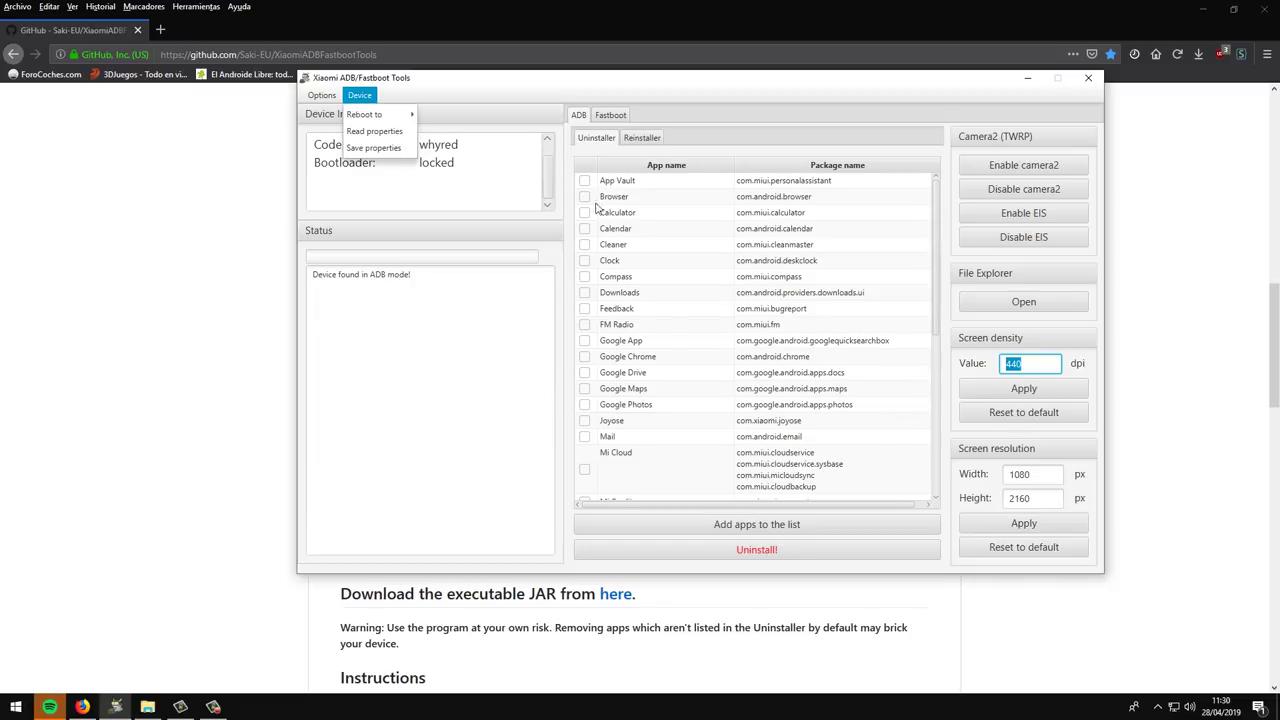
mouse_move(385, 118)
click(474, 106)
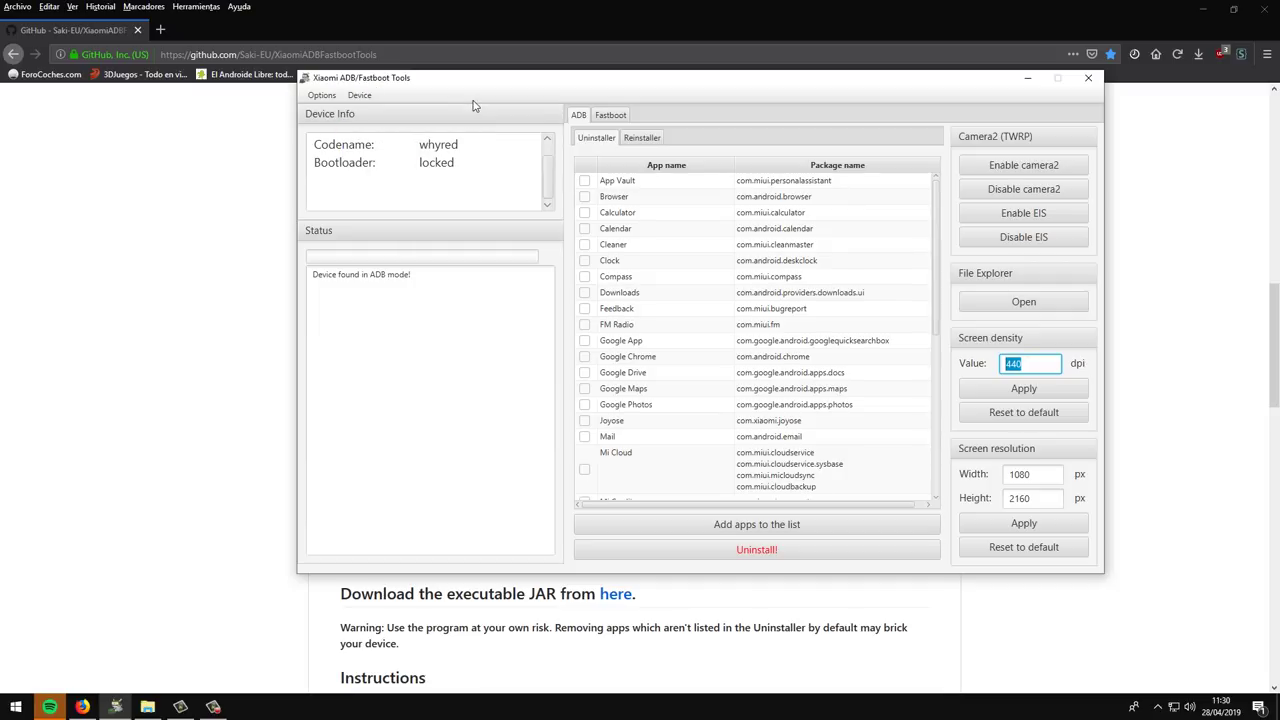
Step: Get the download link for the latest Global Stable fastboot ROM for whyred with the ROM Downloader
click(607, 117)
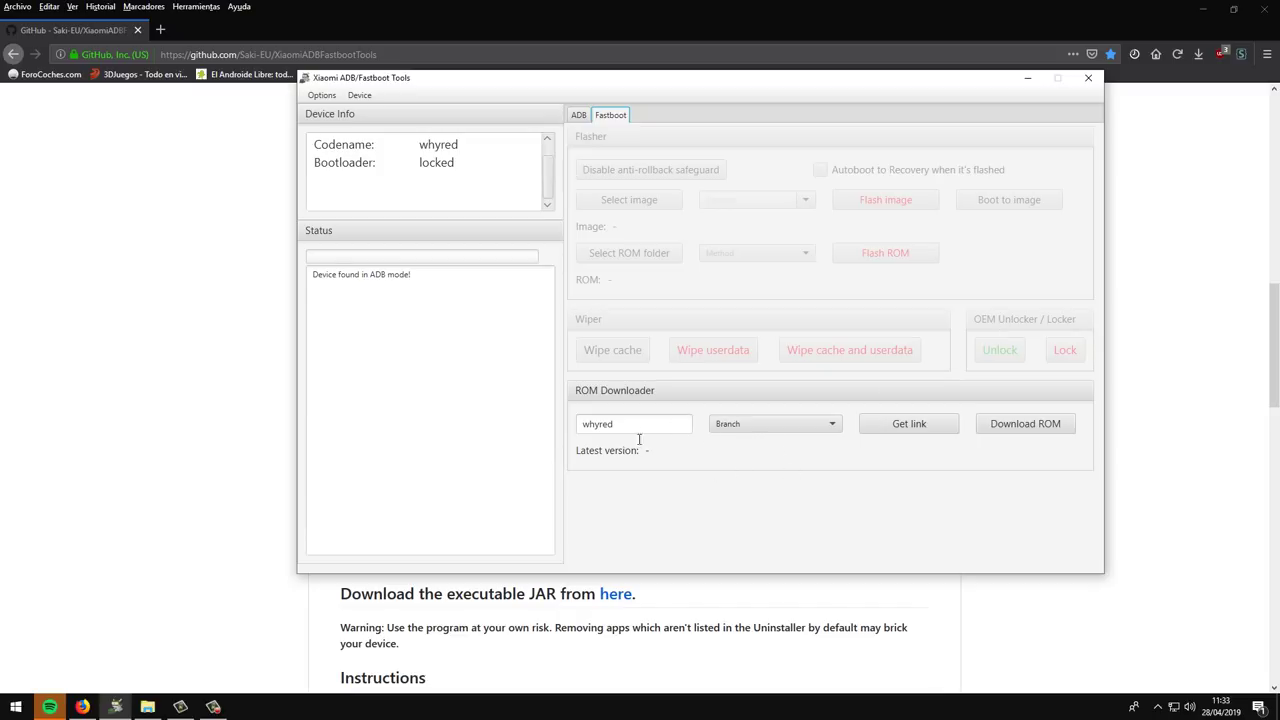
drag(662, 432, 520, 432)
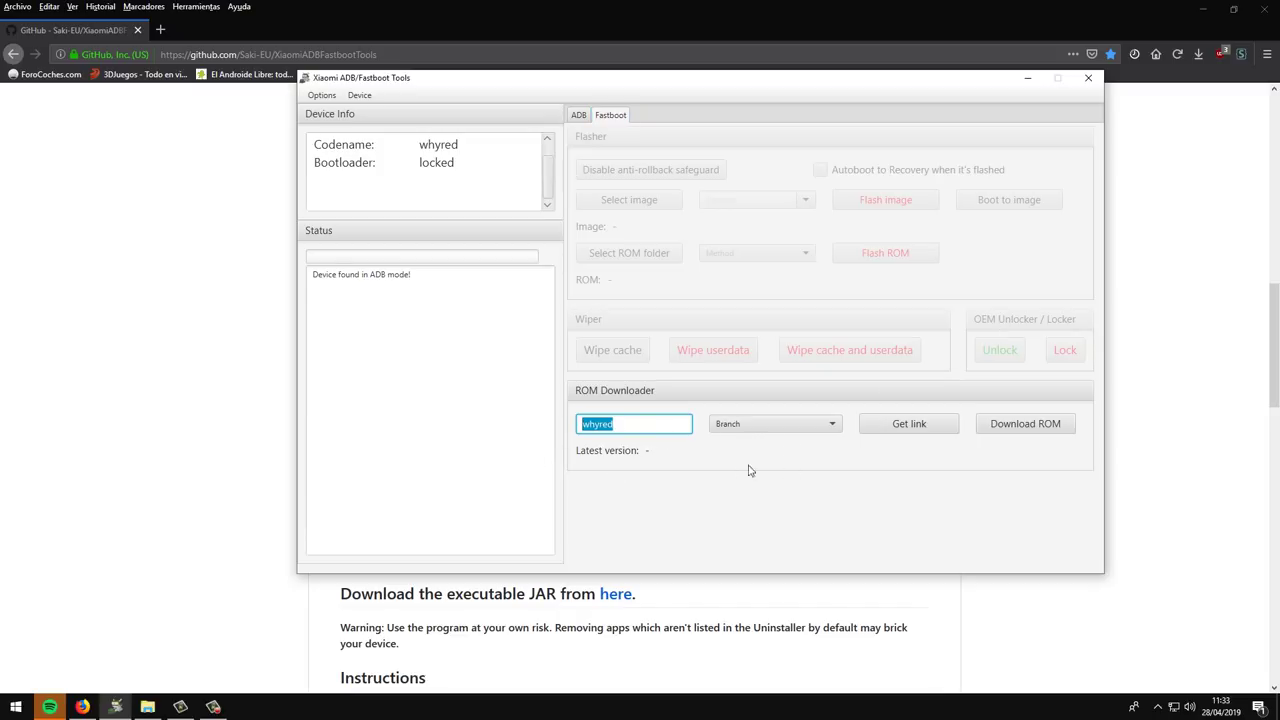
click(814, 424)
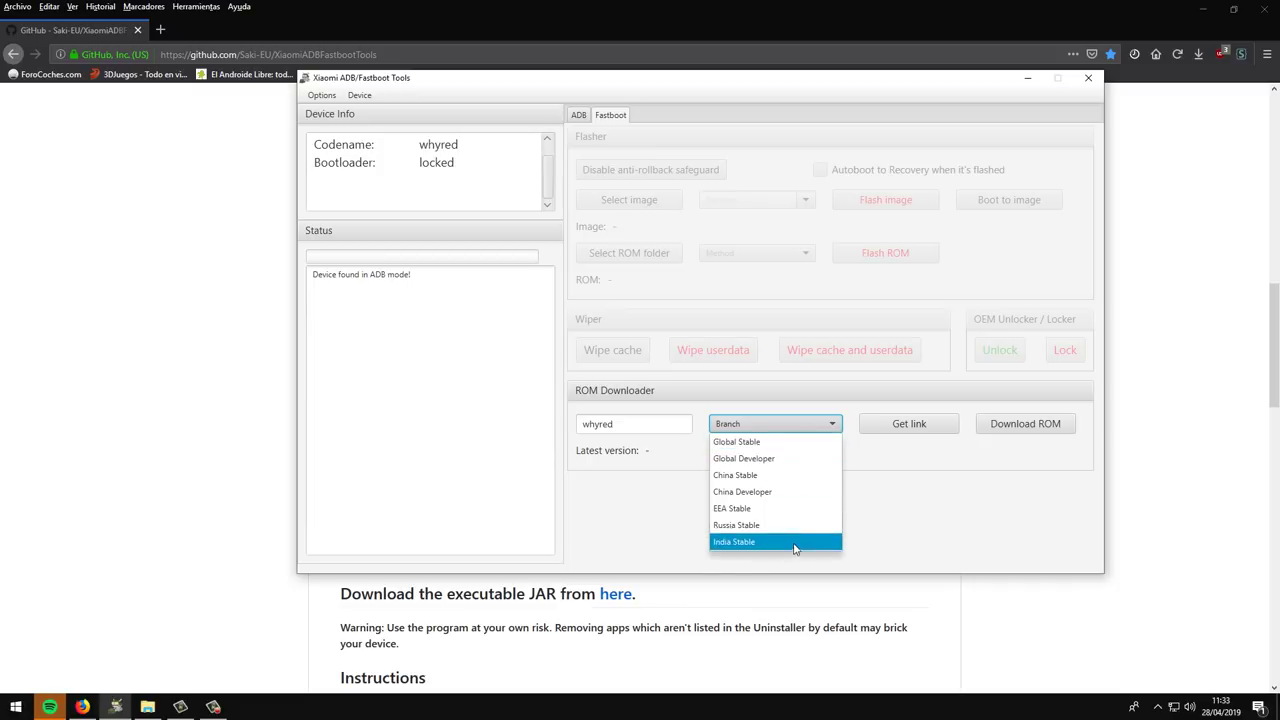
click(797, 442)
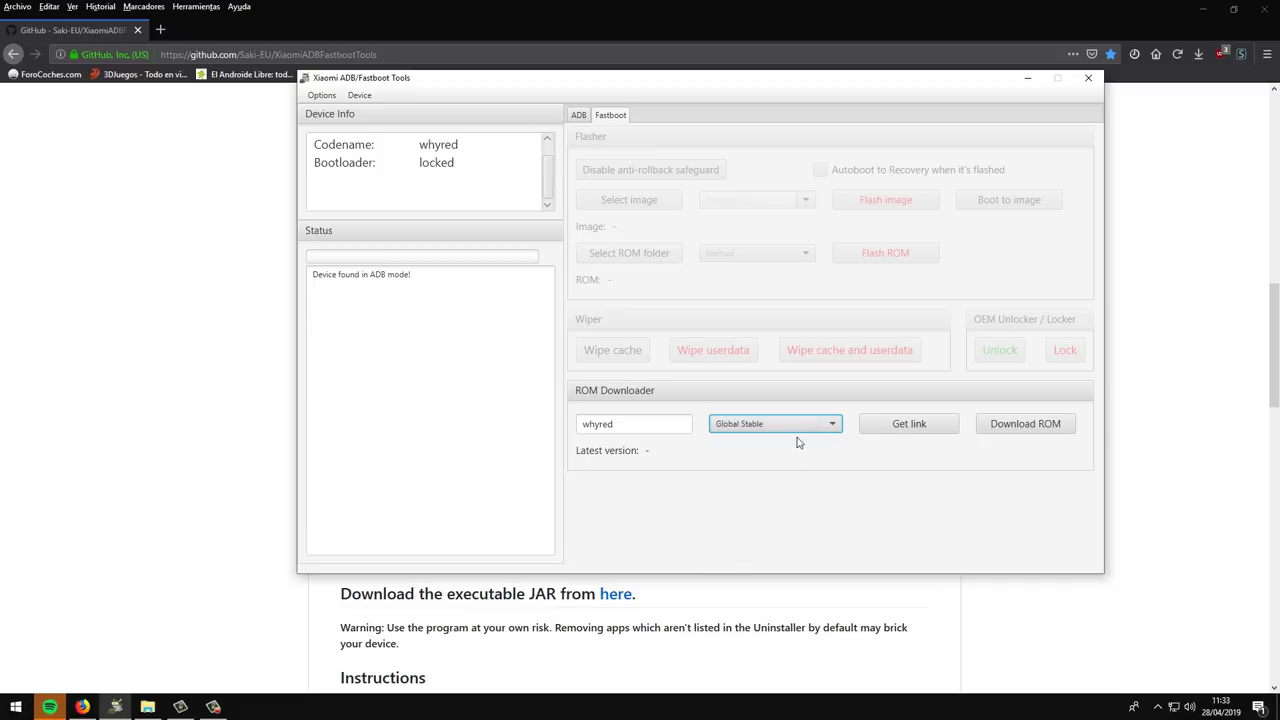
click(918, 431)
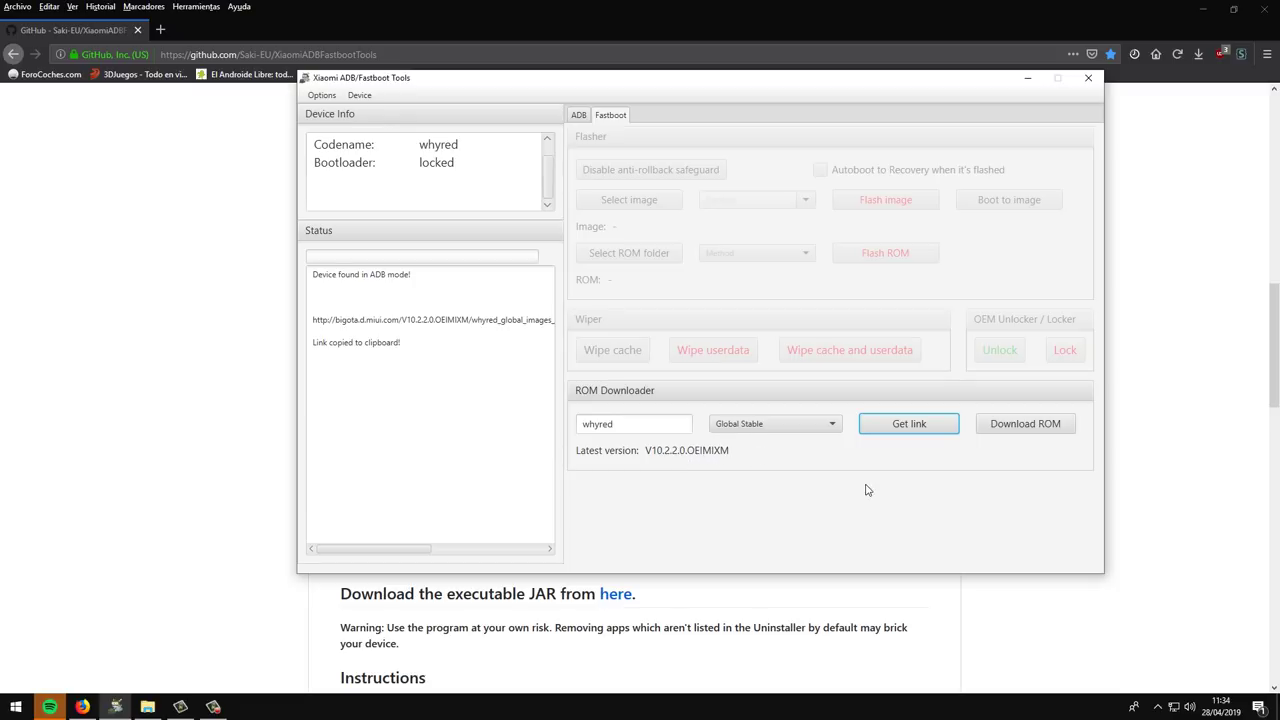
Step: Start downloading the whyred Global Stable ROM in the browser, cancel the download and return to Xiaomi ADB/Fastboot Tools
click(1017, 427)
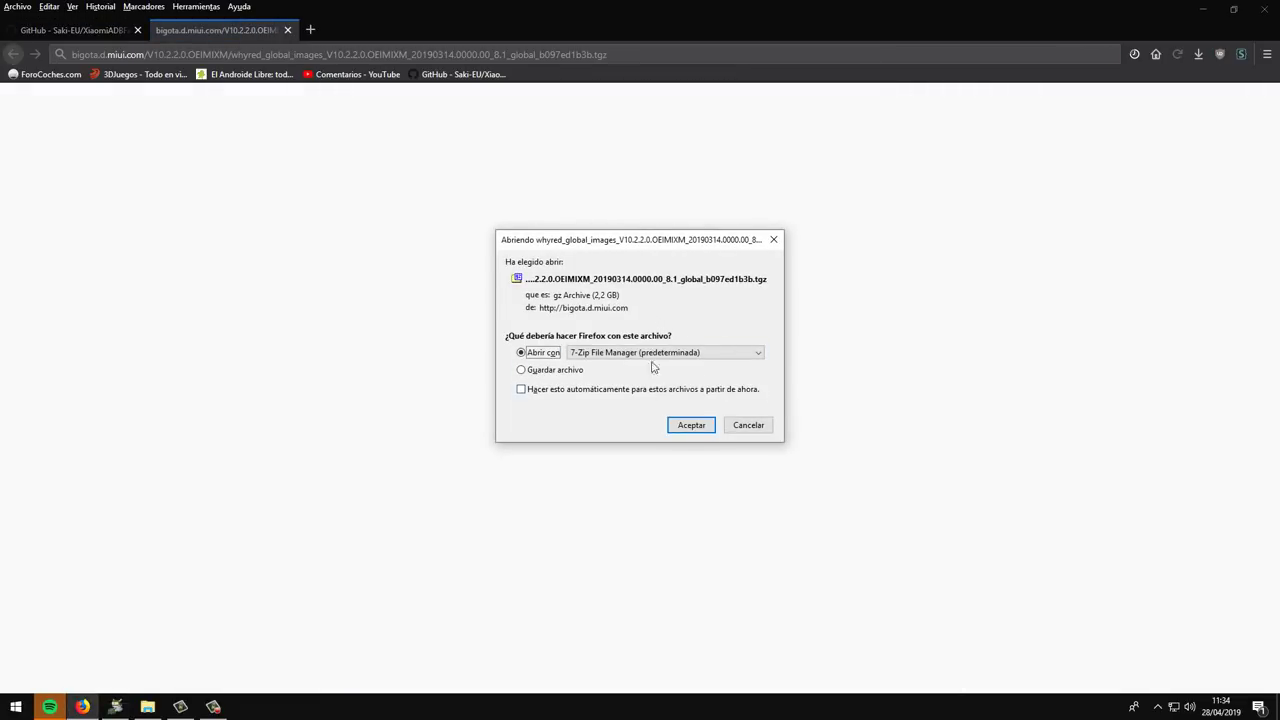
click(766, 427)
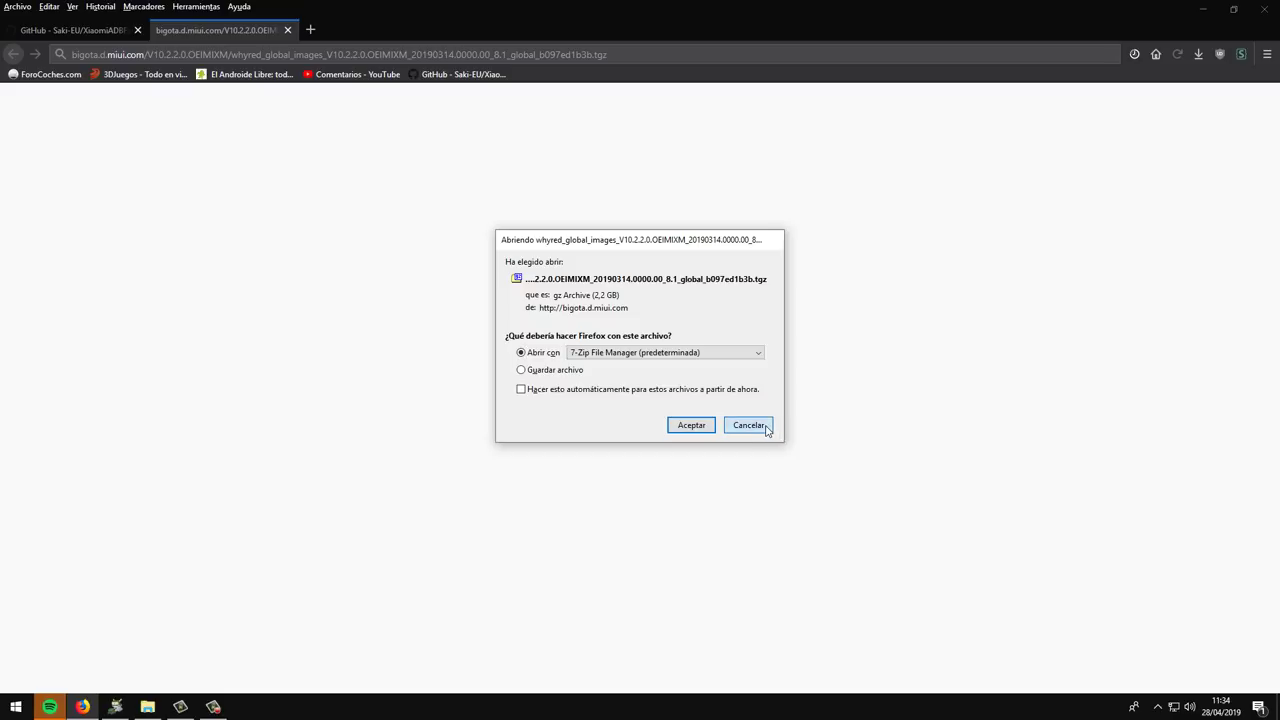
click(286, 32)
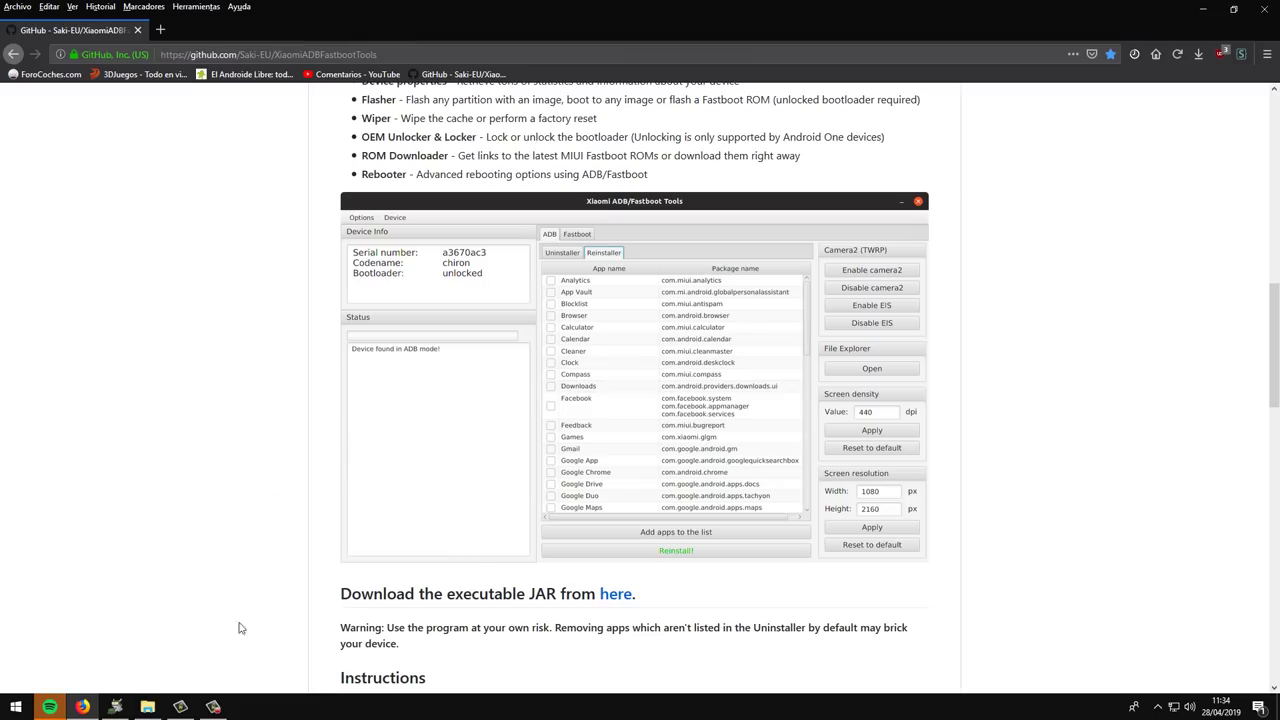
click(115, 706)
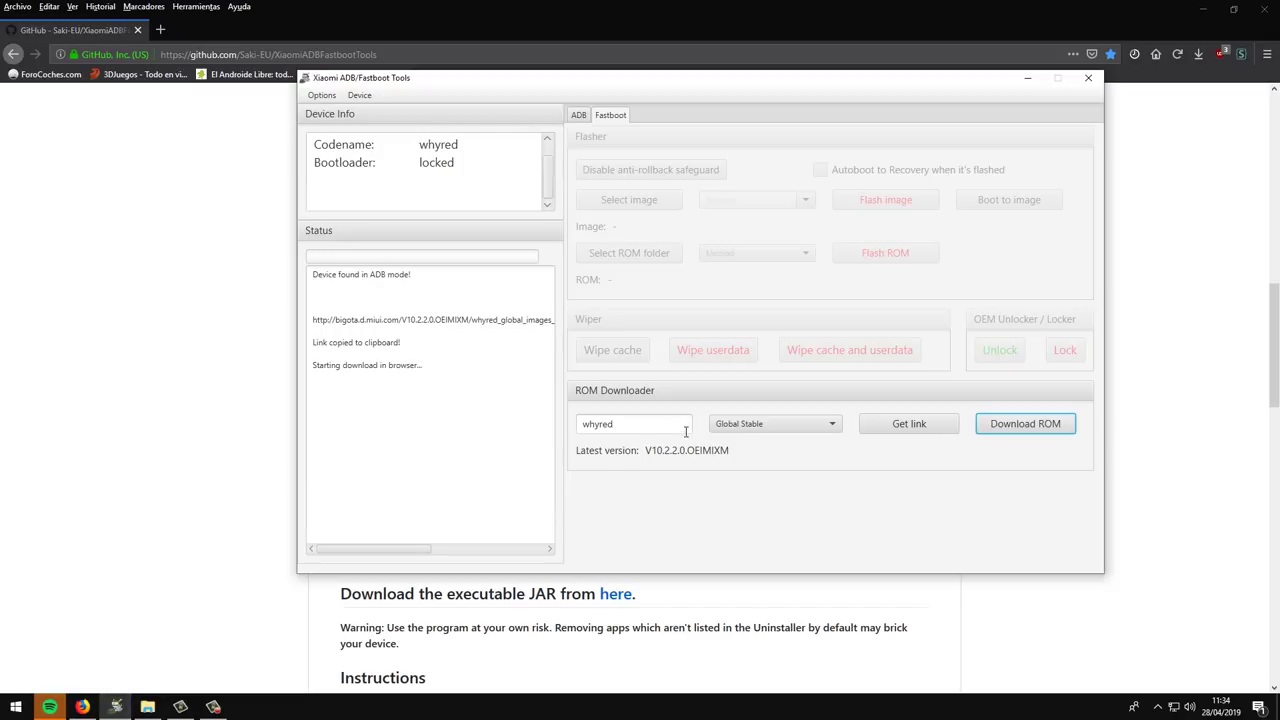
Step: Review the ROM branches offered by the ROM Downloader, keeping Global Stable selected
click(800, 433)
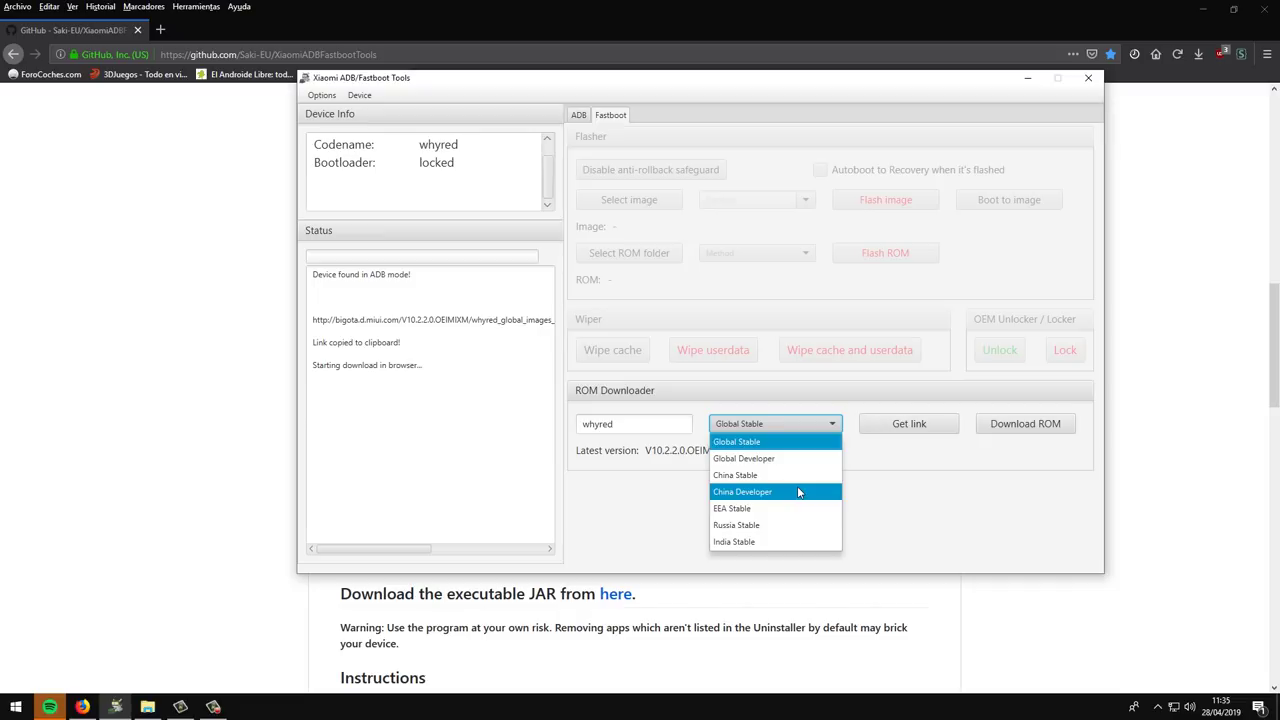
click(918, 485)
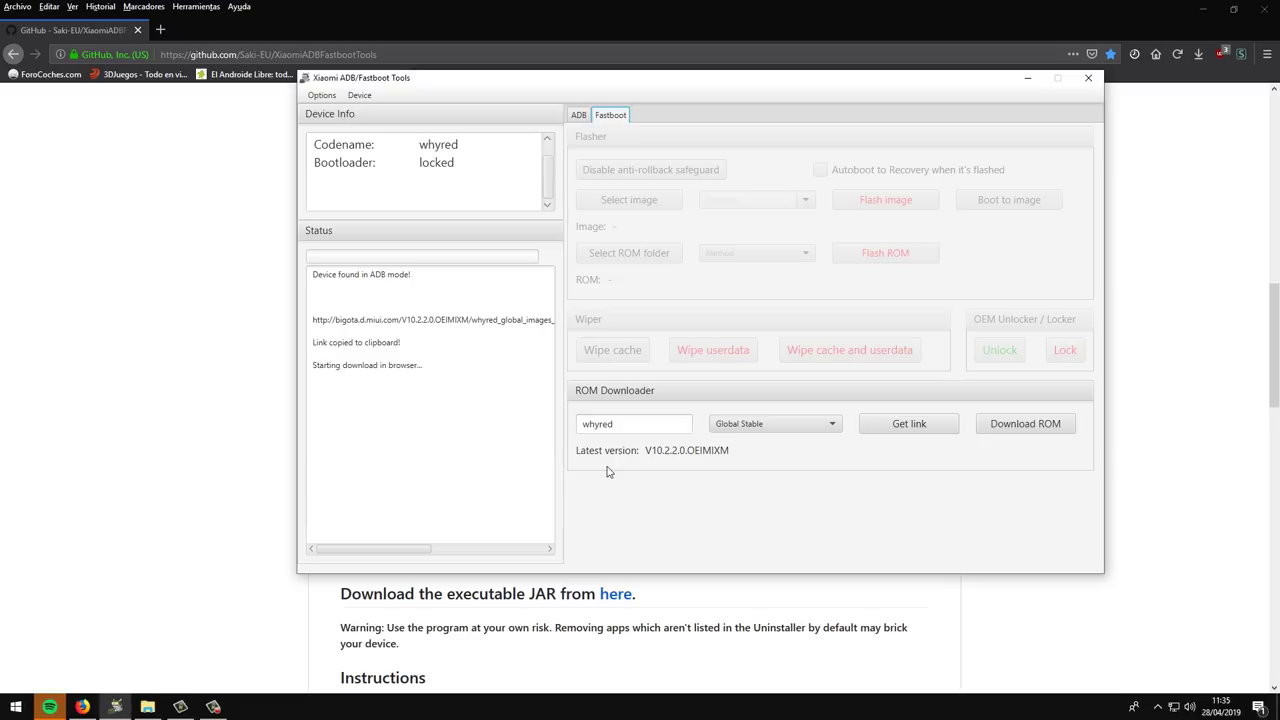
drag(690, 87, 641, 131)
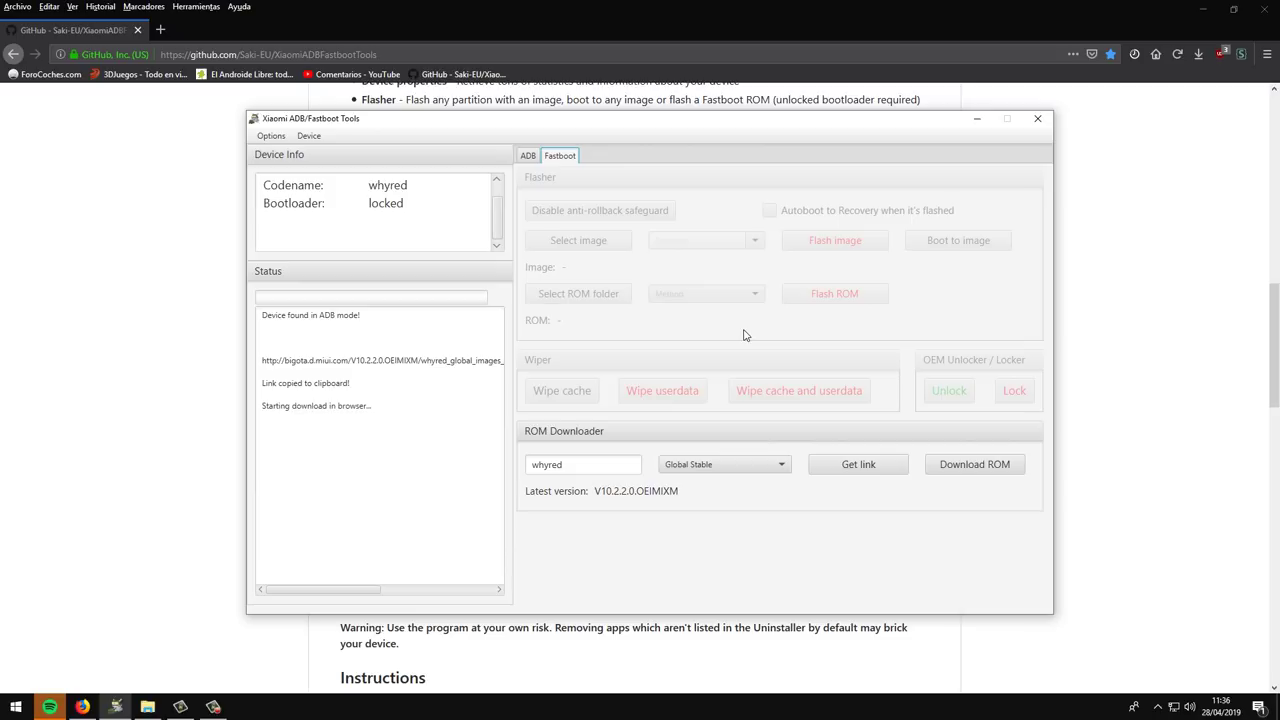
Step: Return to the ADB modules and look through the full list of apps in the Uninstaller
click(528, 156)
scroll(743, 409, down, 8)
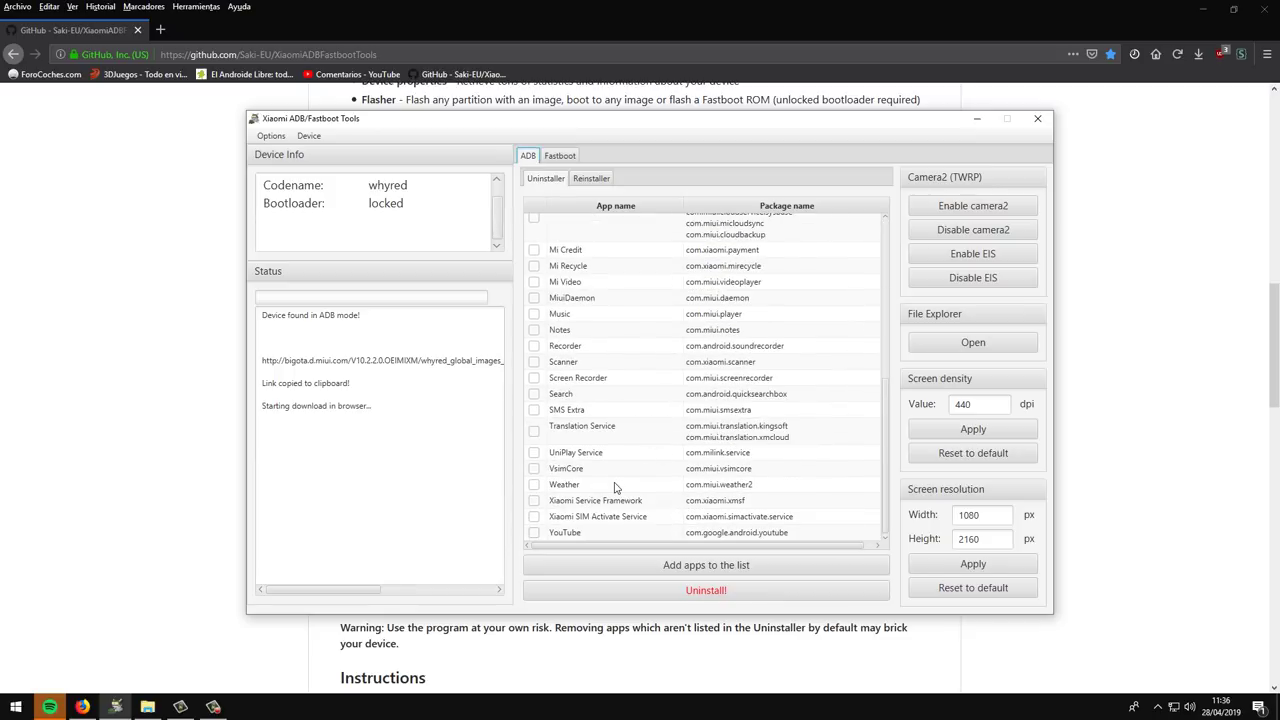
scroll(615, 487, up, 8)
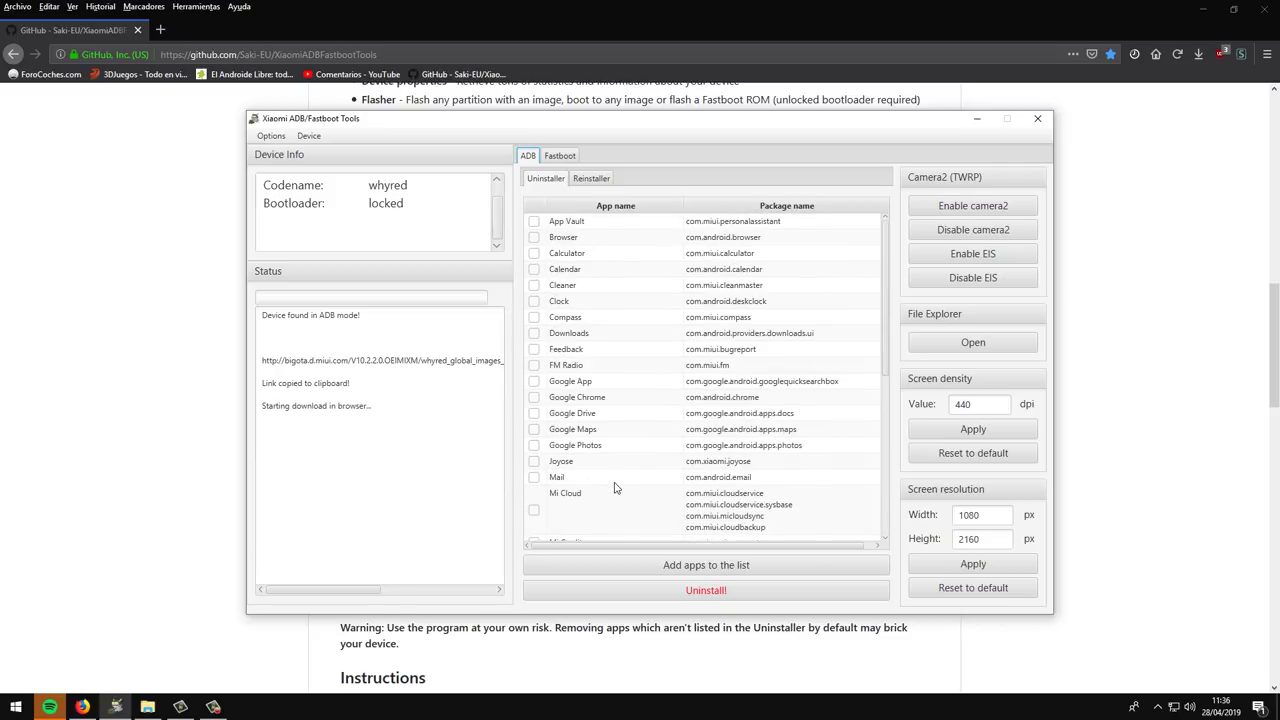